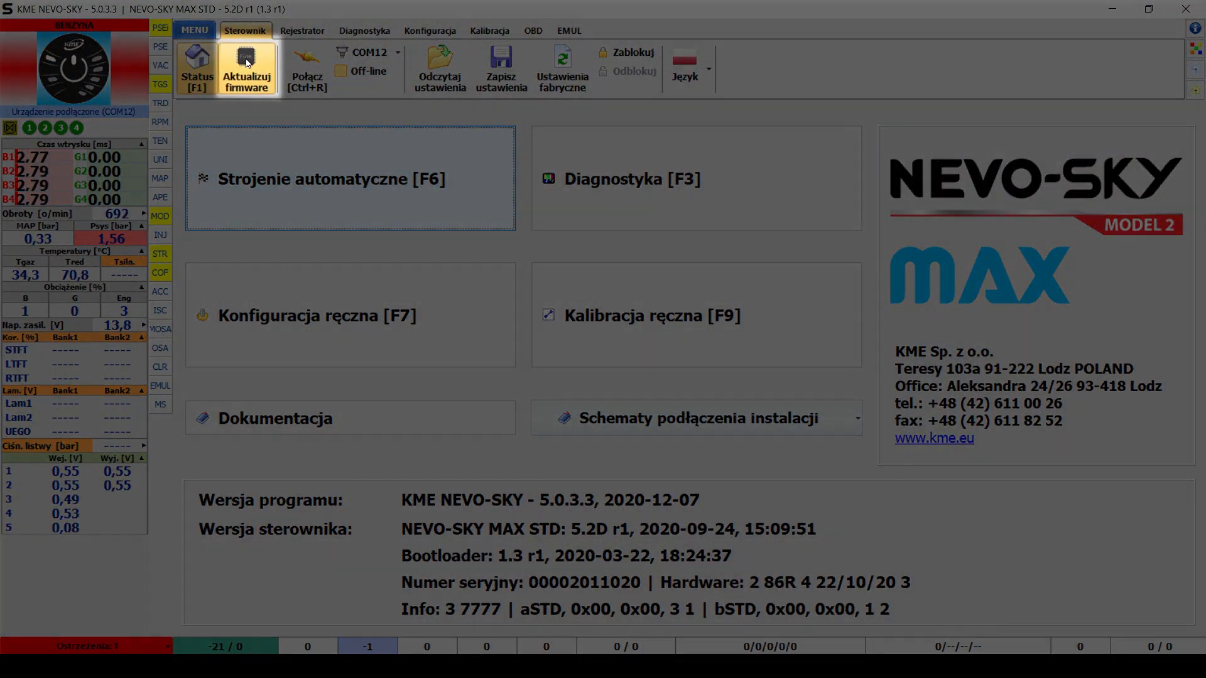
Check the controller's registered fault codes in diagnostics and return to the status page.
left_click(247, 66)
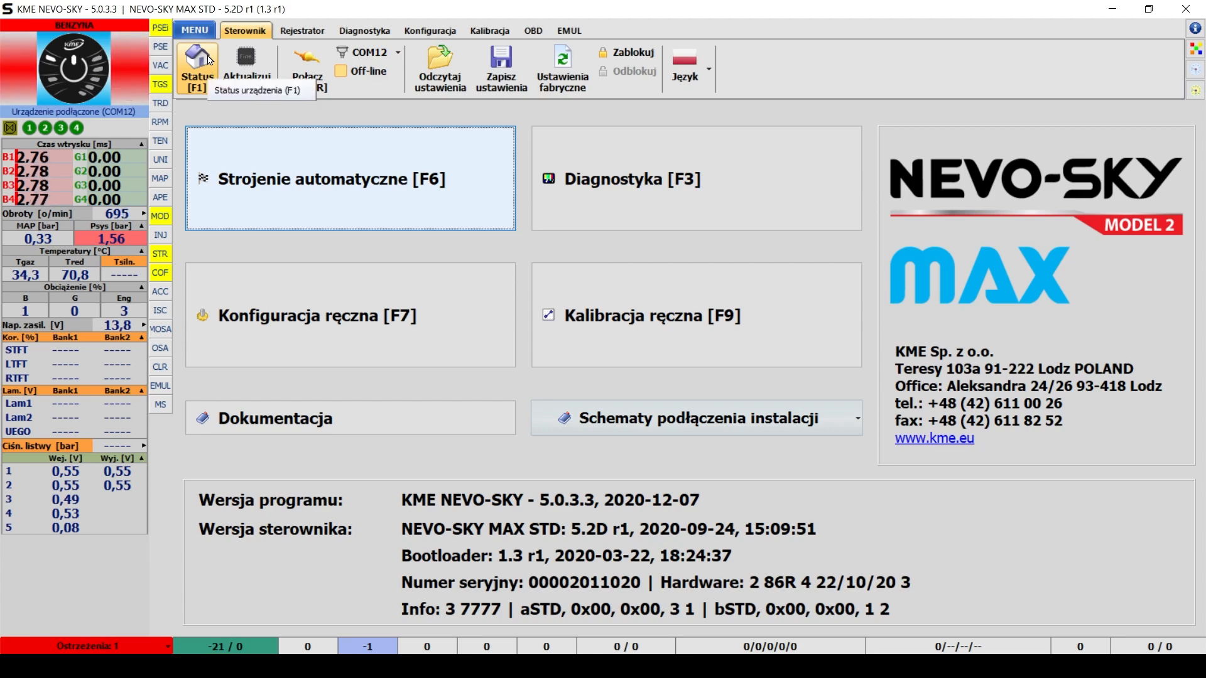
key("F3")
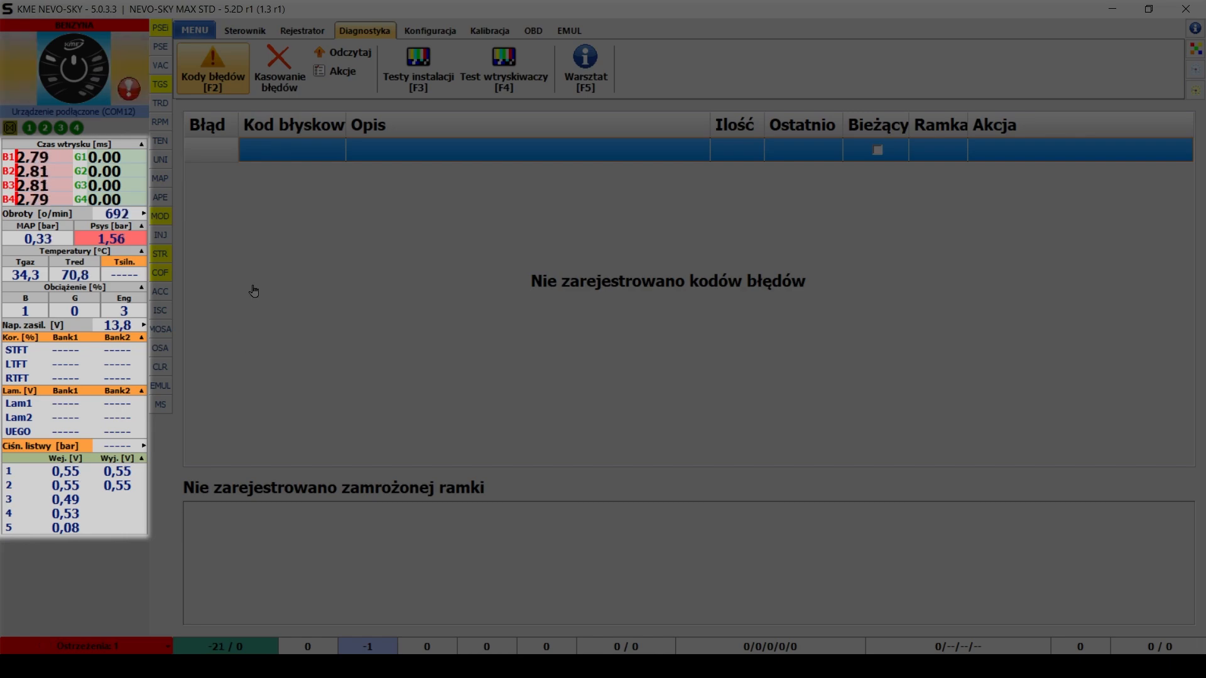
key("F1")
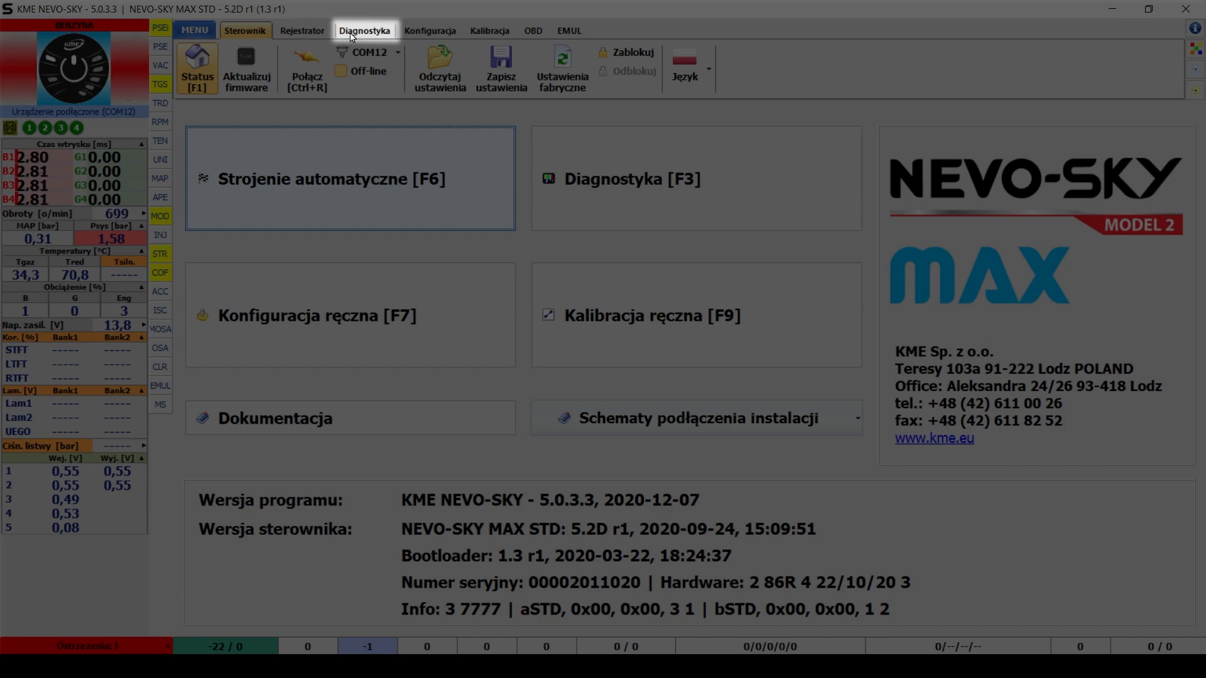
Detect the ignition sequence from the active warning in diagnostics, accepting the change to the "Sekwencja zapłonów" parameter.
left_click(351, 33)
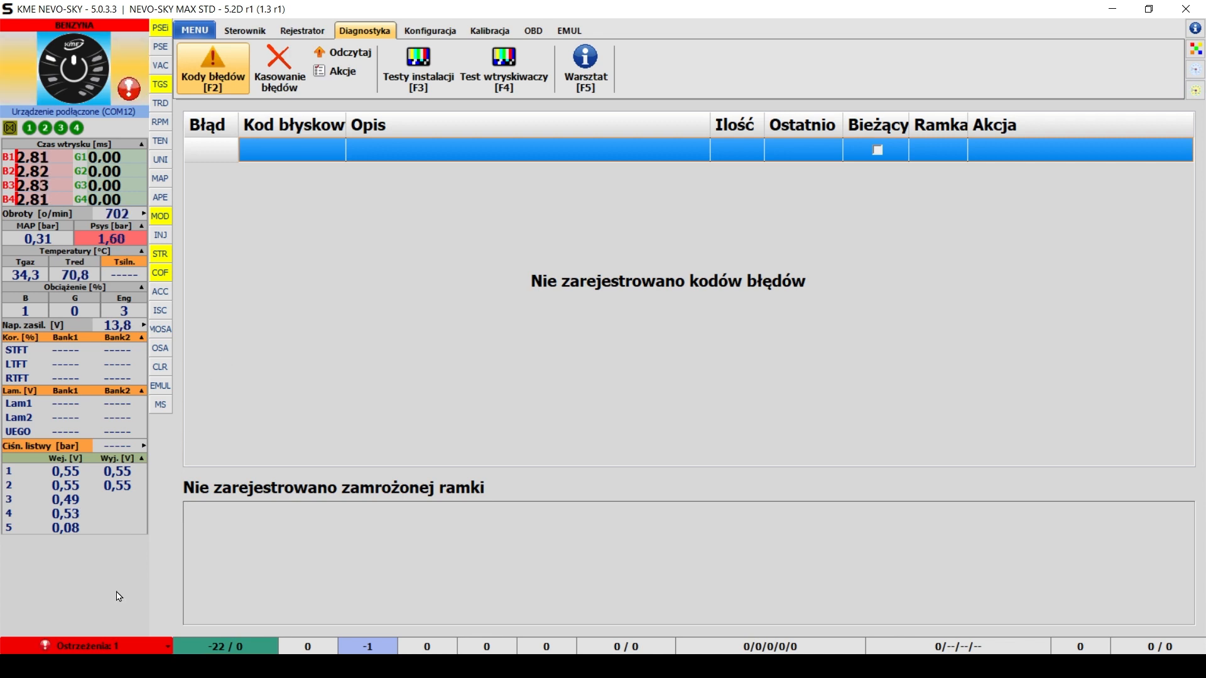
left_click(104, 640)
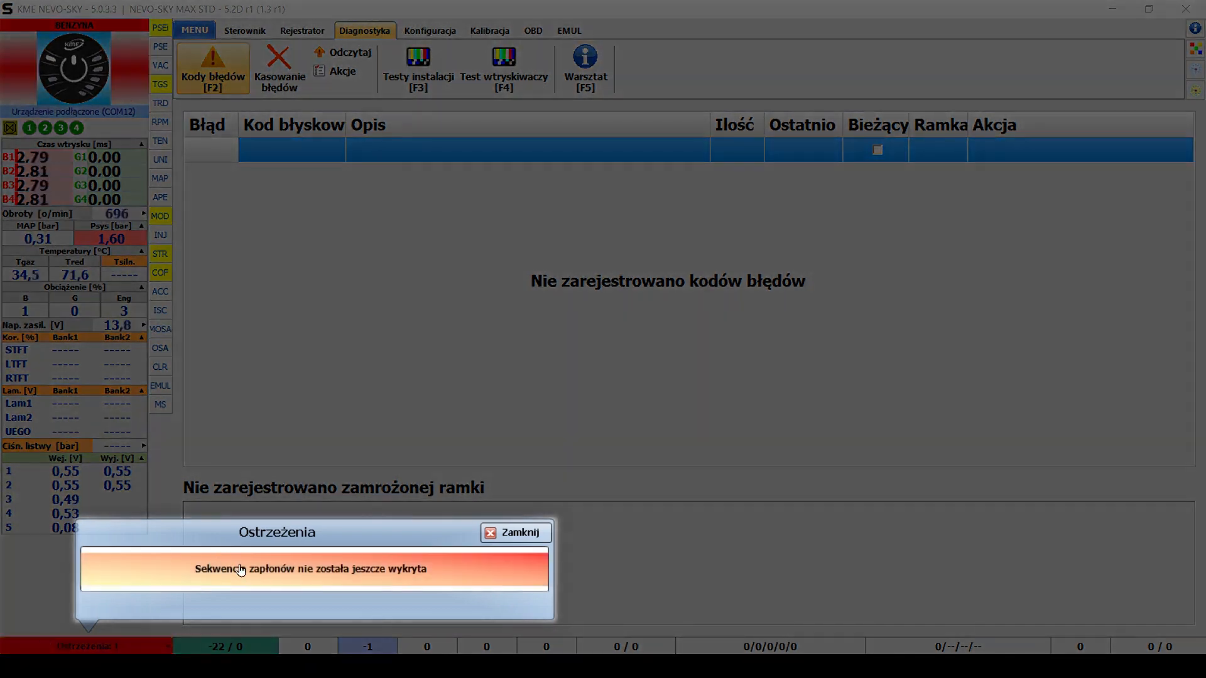
left_click(241, 570)
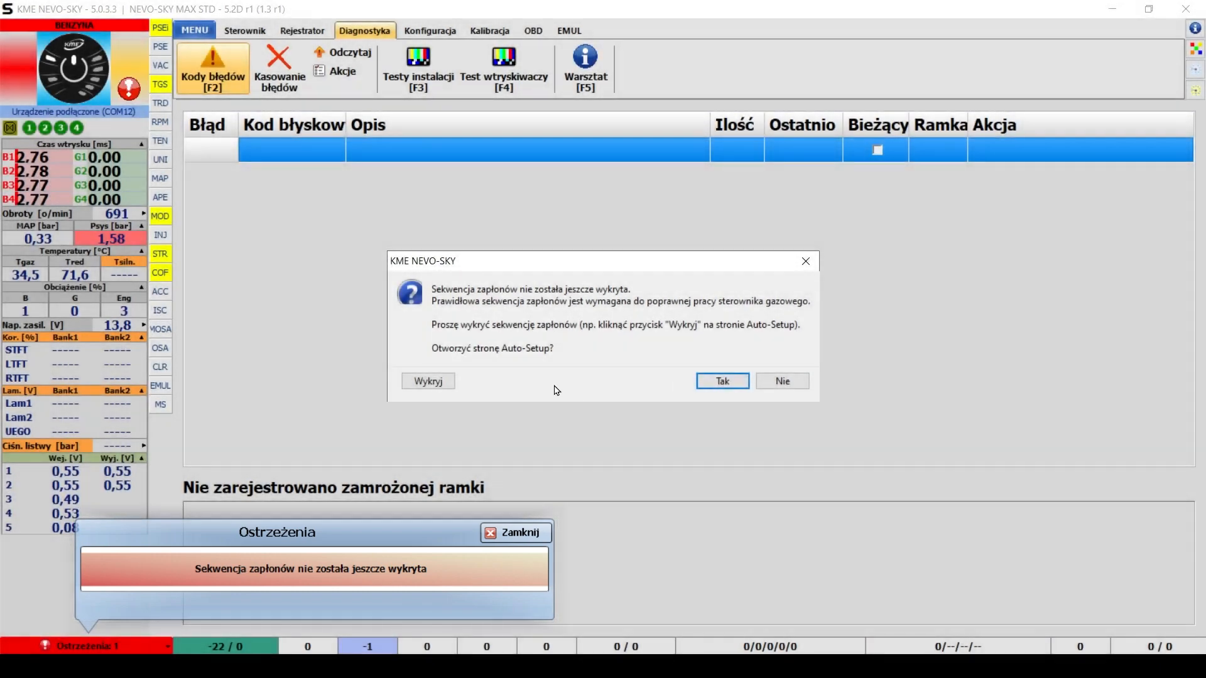
left_click(442, 384)
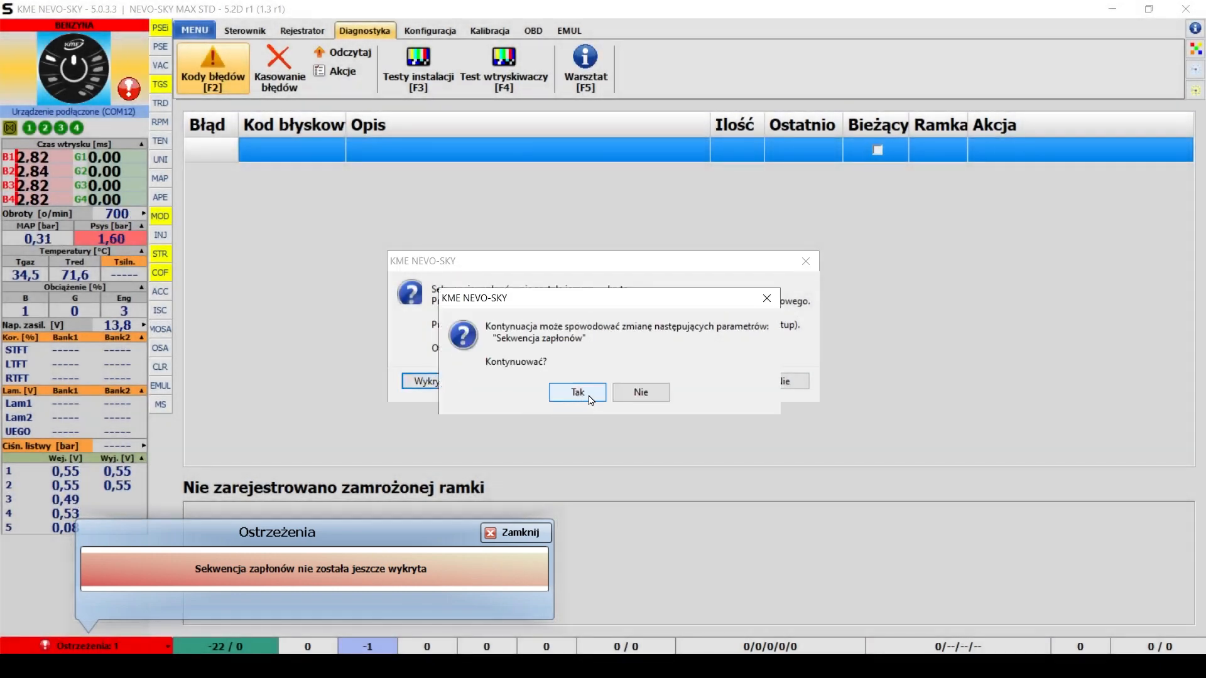
left_click(579, 393)
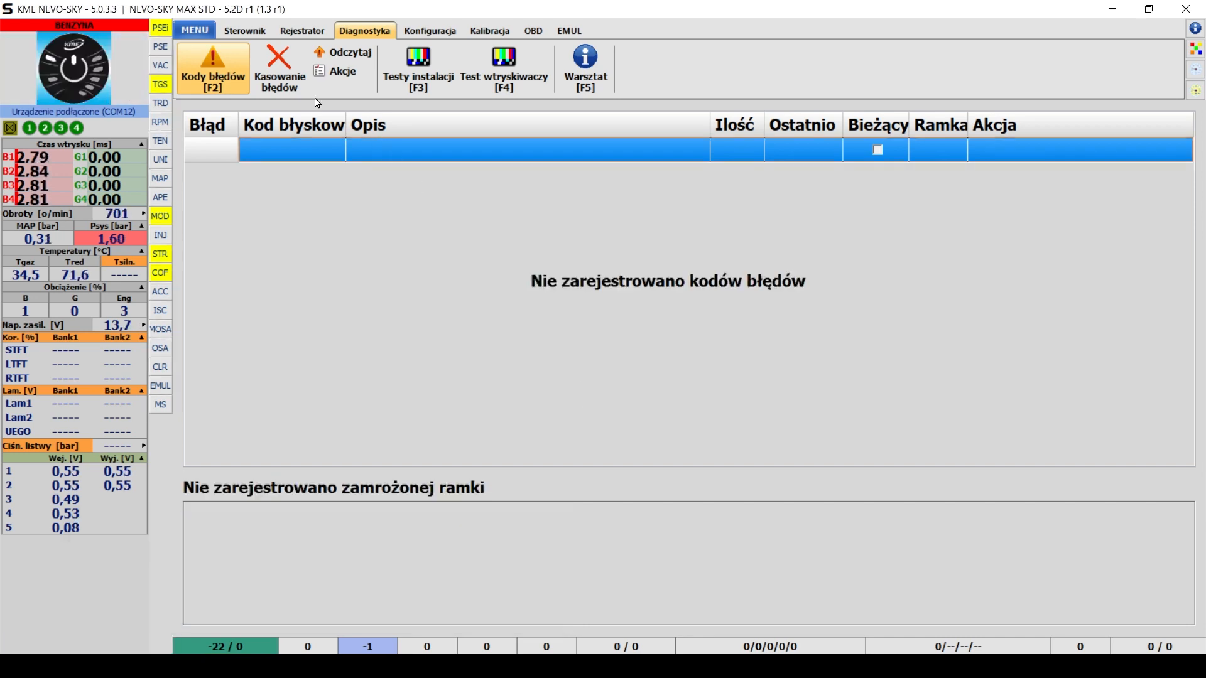
Go to automatic tuning from the controller page and write the factory settings to the controller before Auto-Setup.
left_click(245, 31)
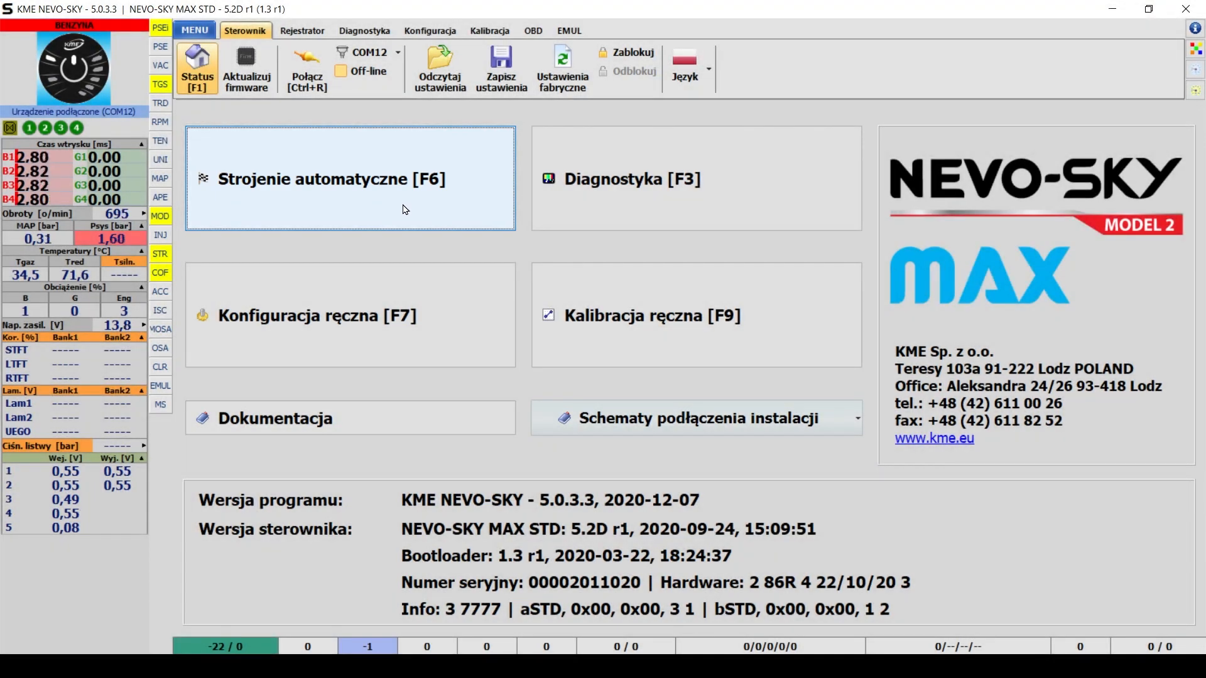
left_click(405, 209)
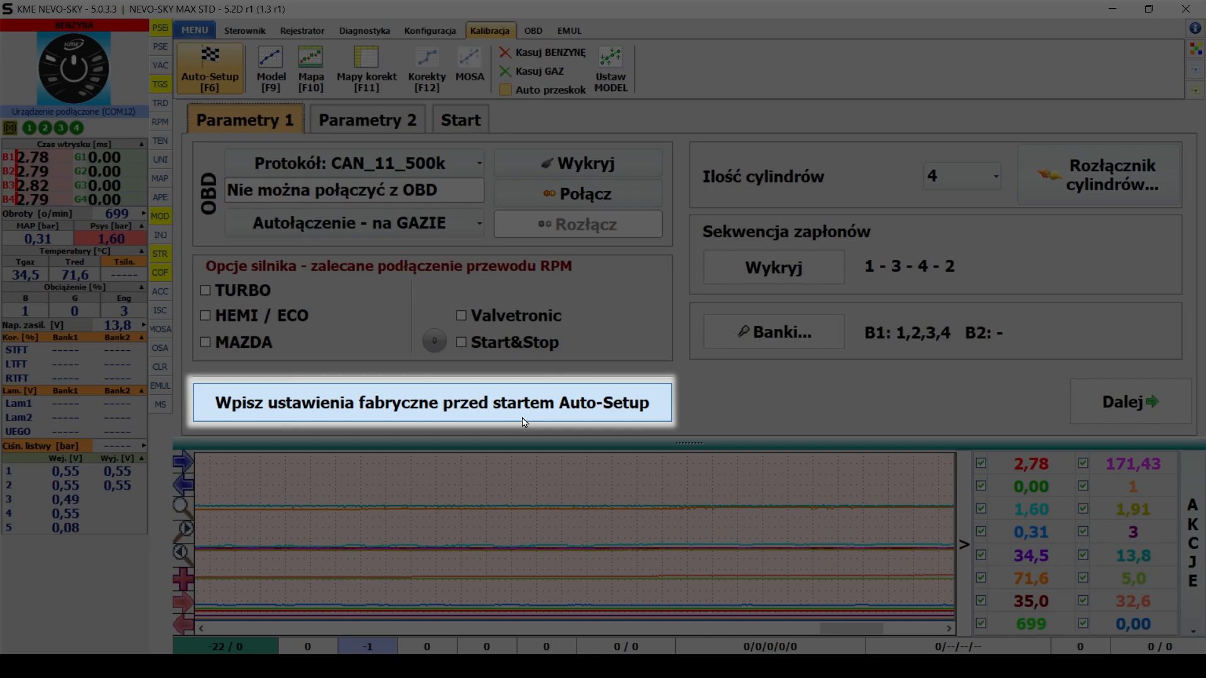
left_click(523, 419)
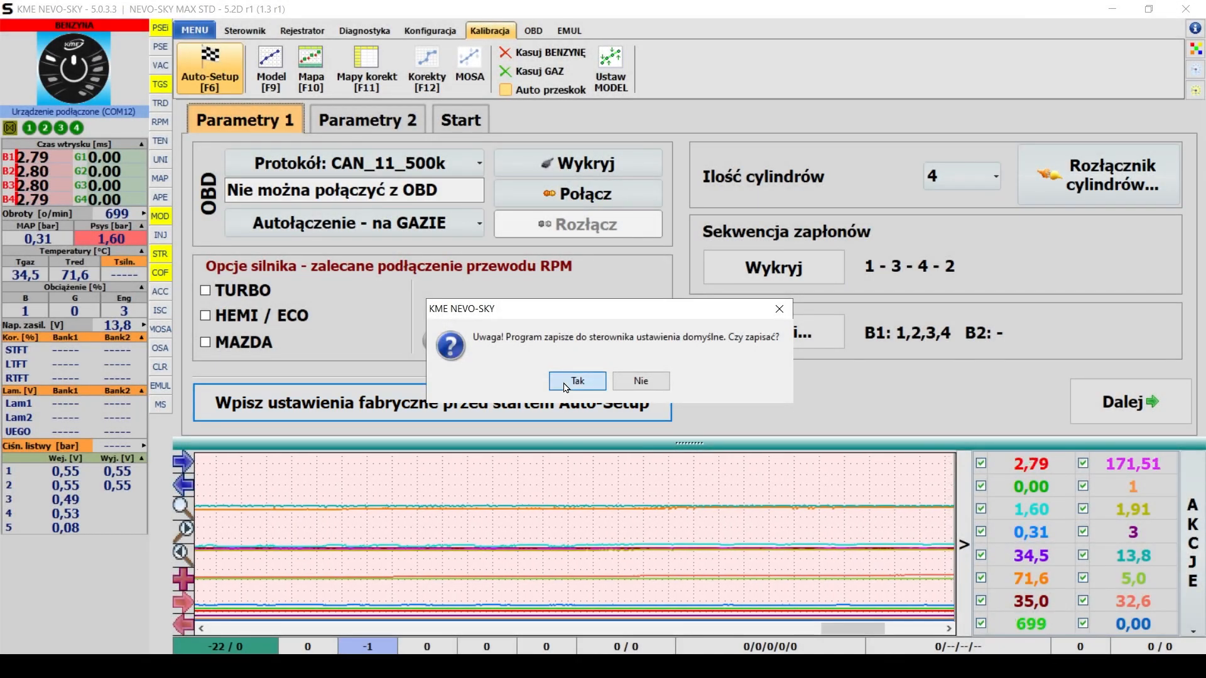
left_click(563, 382)
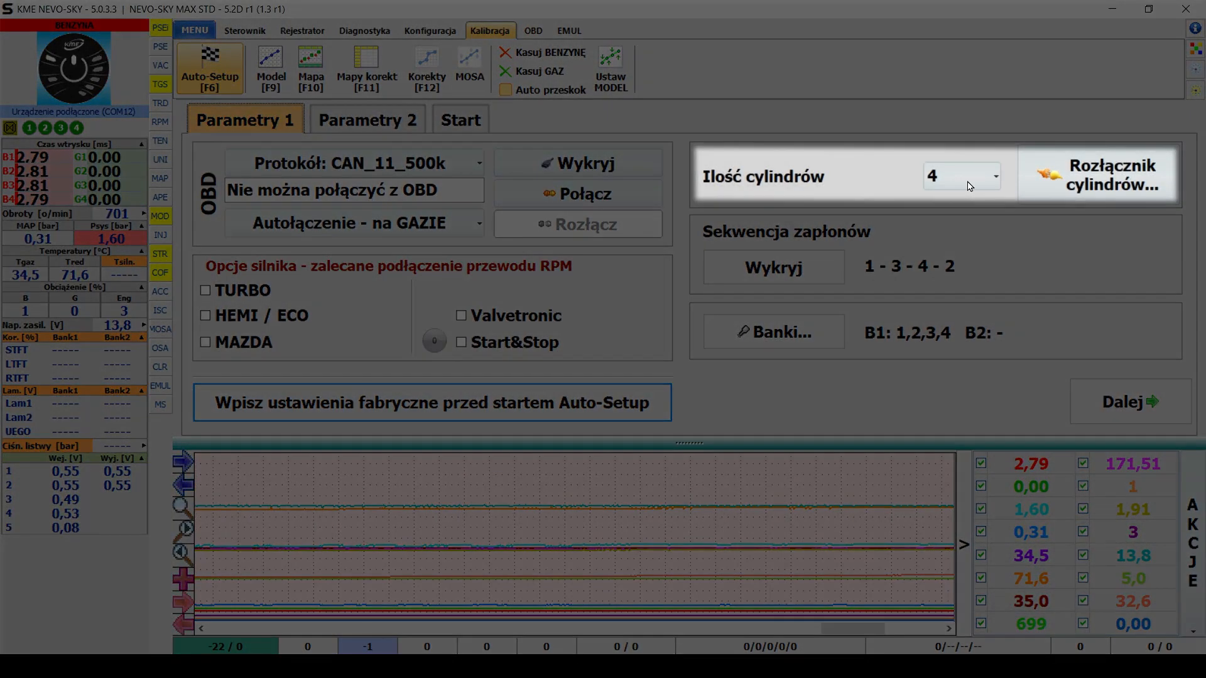
Set the number of cylinders to 4 and run the ignition sequence detection, accepting the parameter change.
left_click(969, 186)
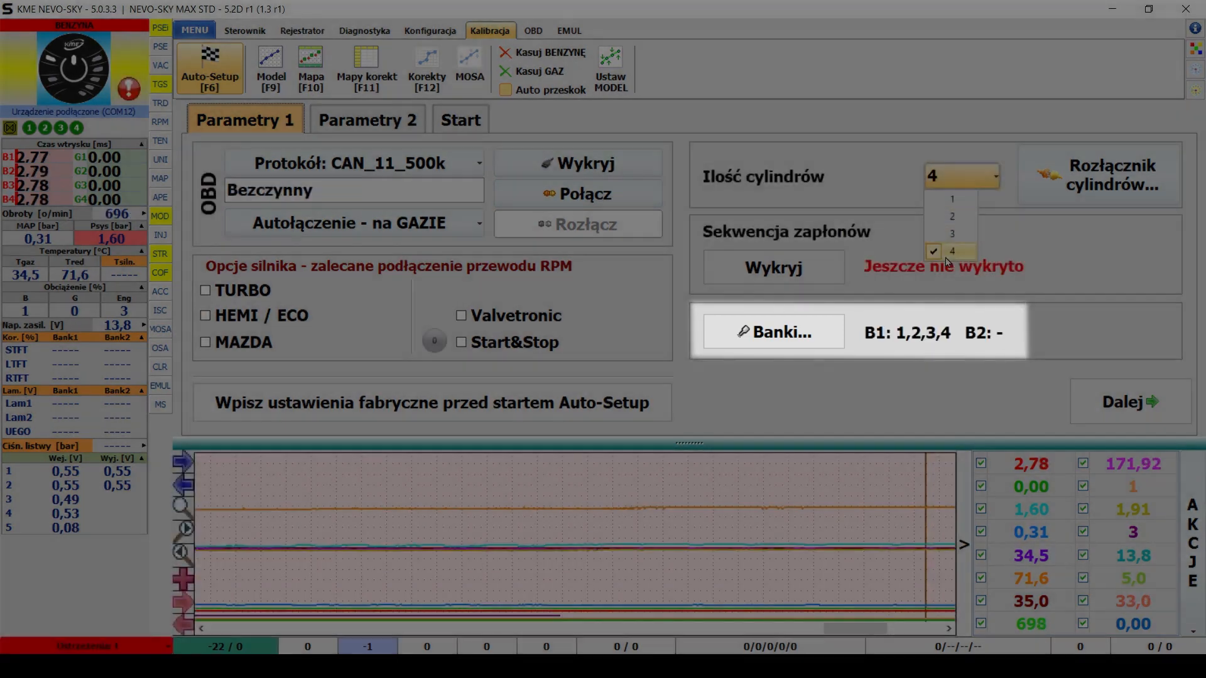
left_click(939, 256)
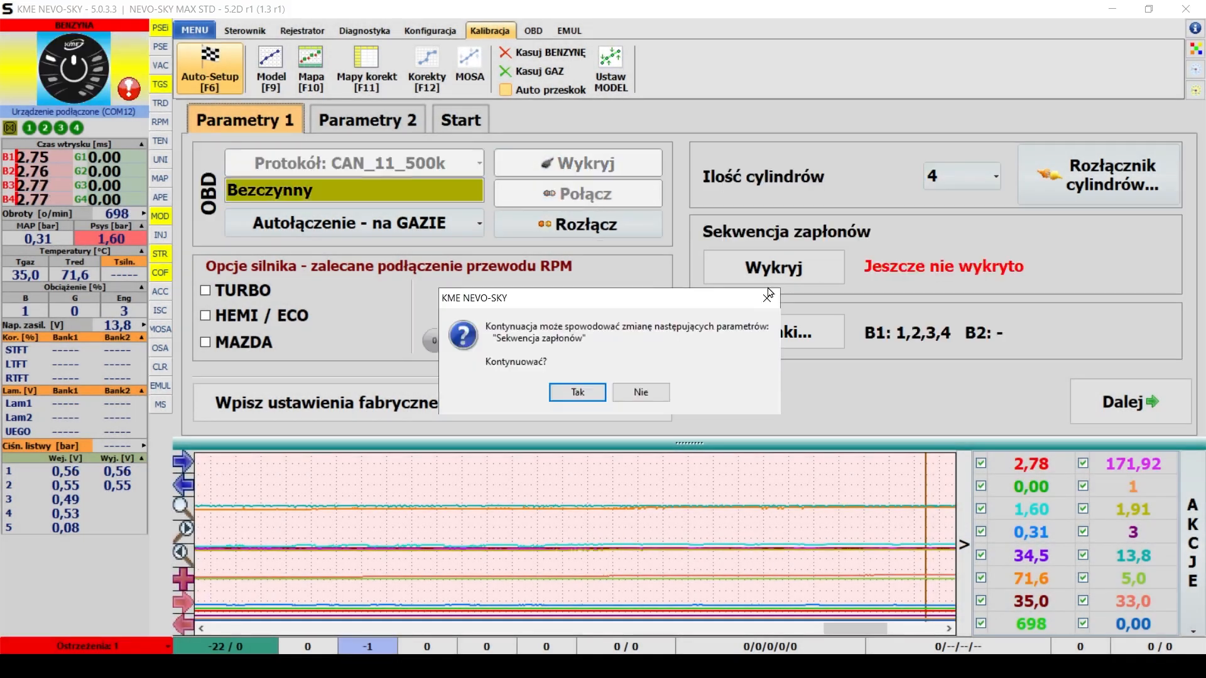
left_click(580, 392)
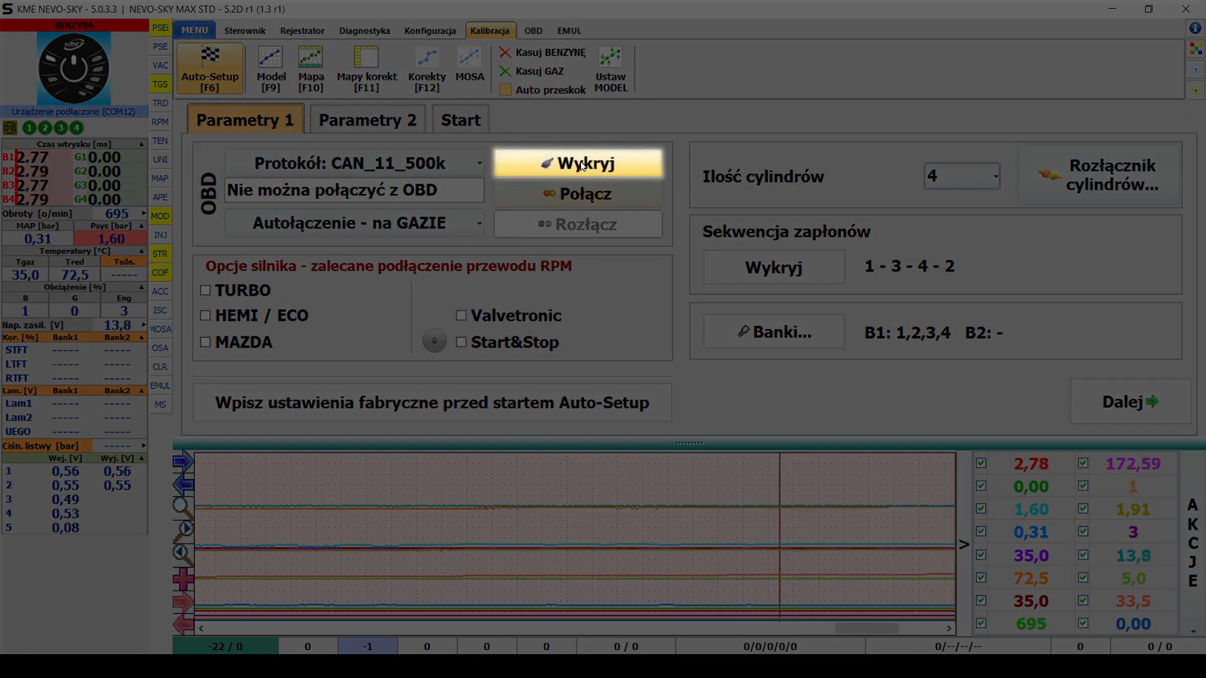
Detect the vehicle's OBD protocol and connect to OBD with the detected KWP2000fast protocol.
left_click(583, 165)
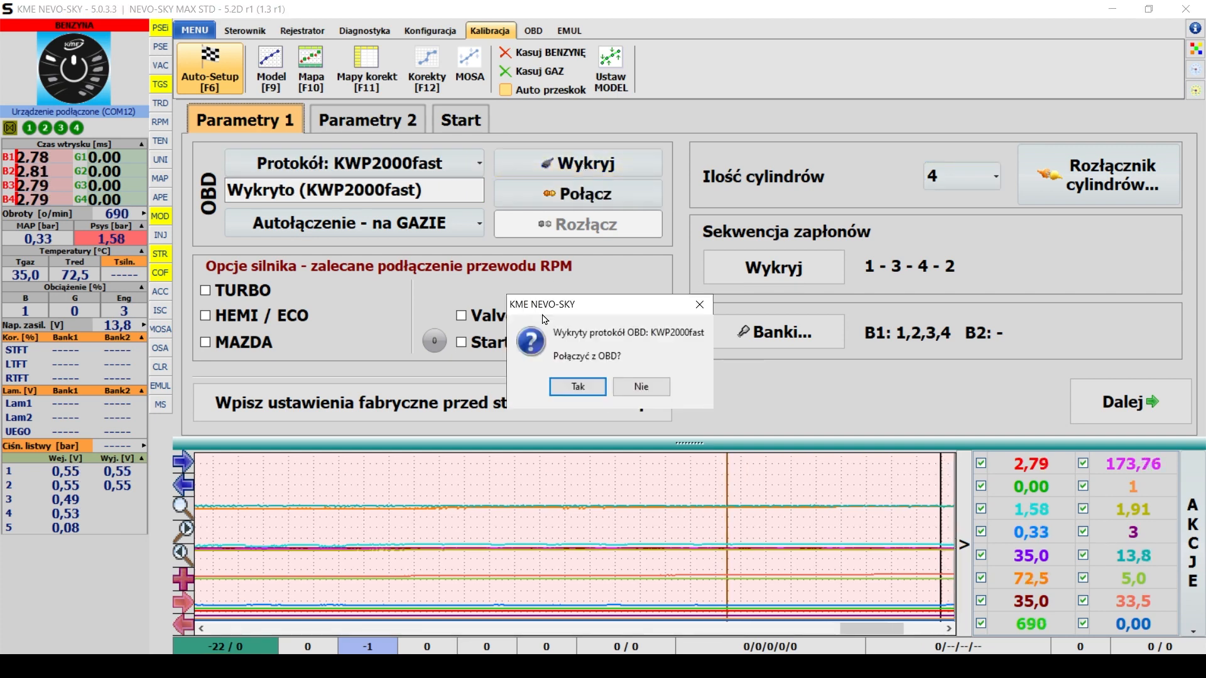
left_click(575, 386)
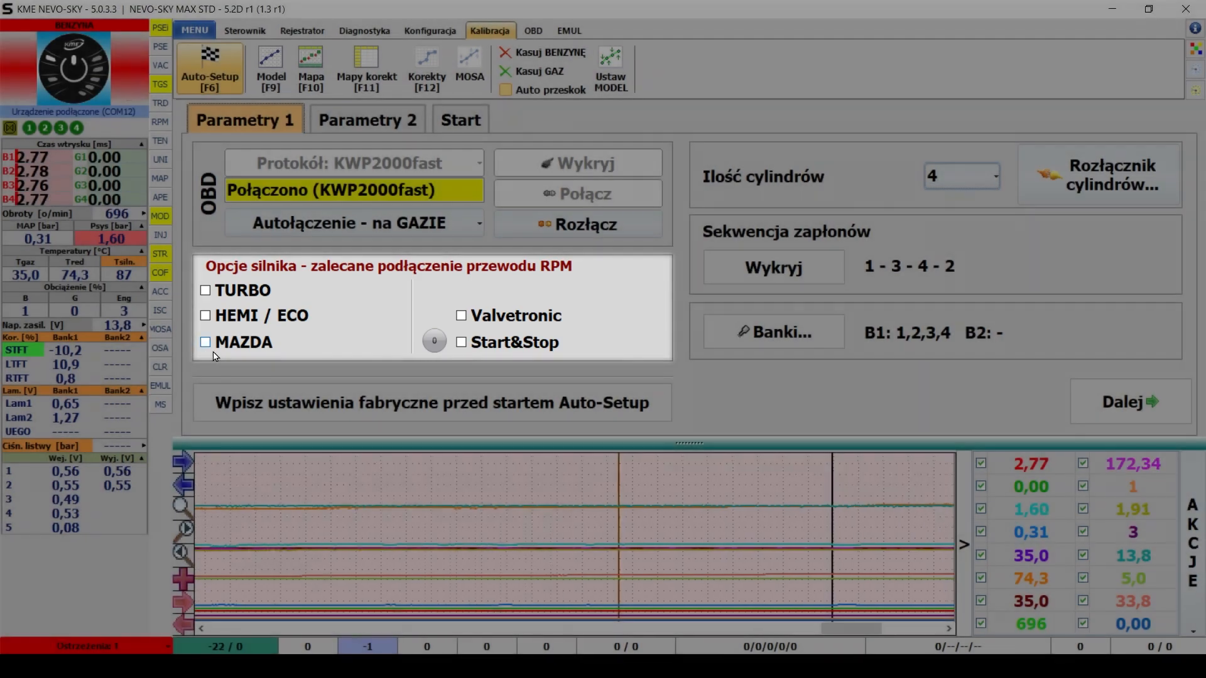
Review the engine options, enable Start&Stop and clear it again.
mouse_move(233, 357)
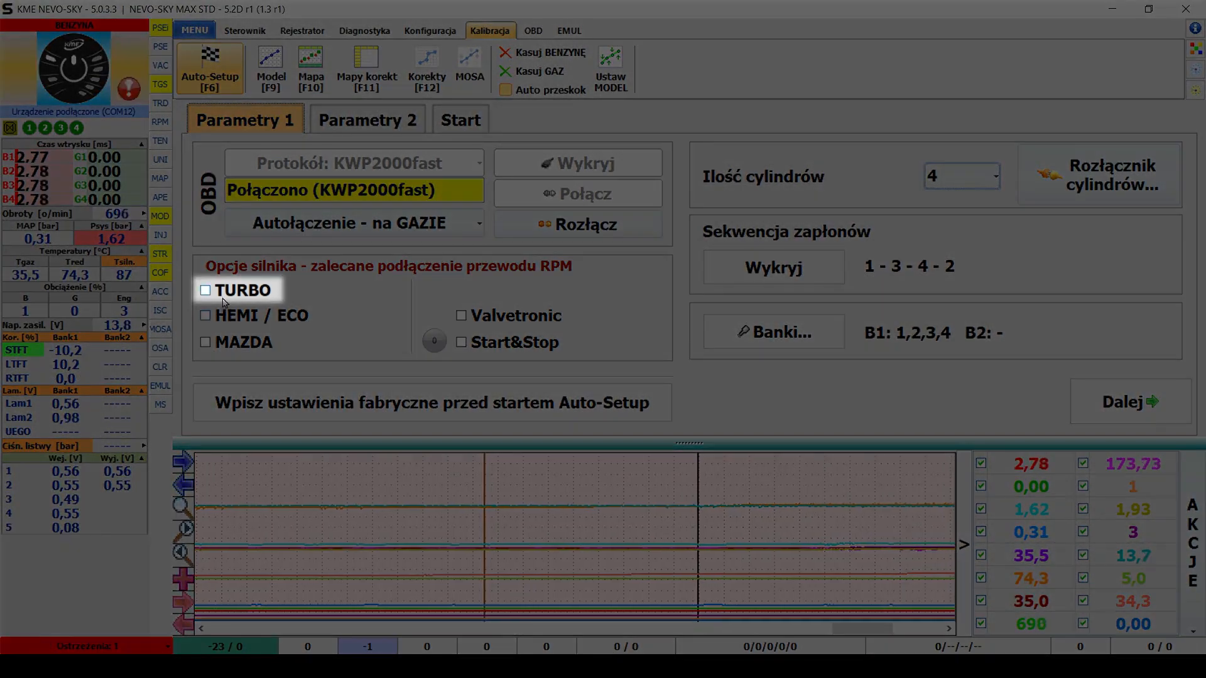
mouse_move(222, 296)
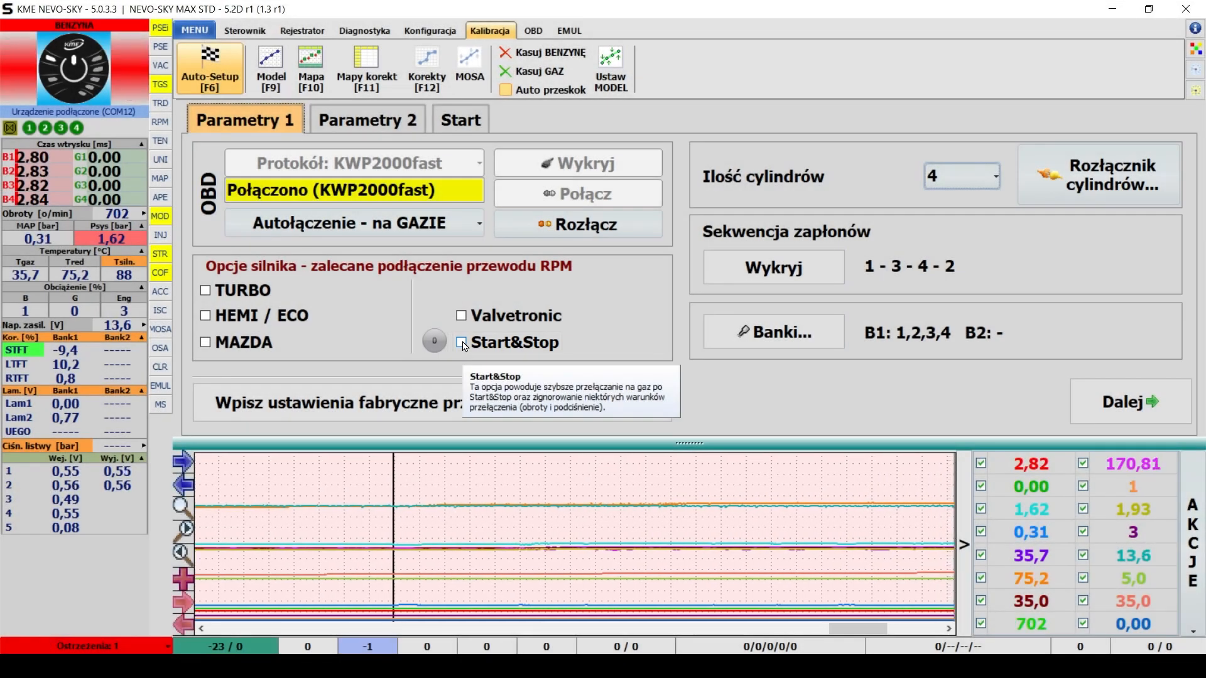
left_click(463, 344)
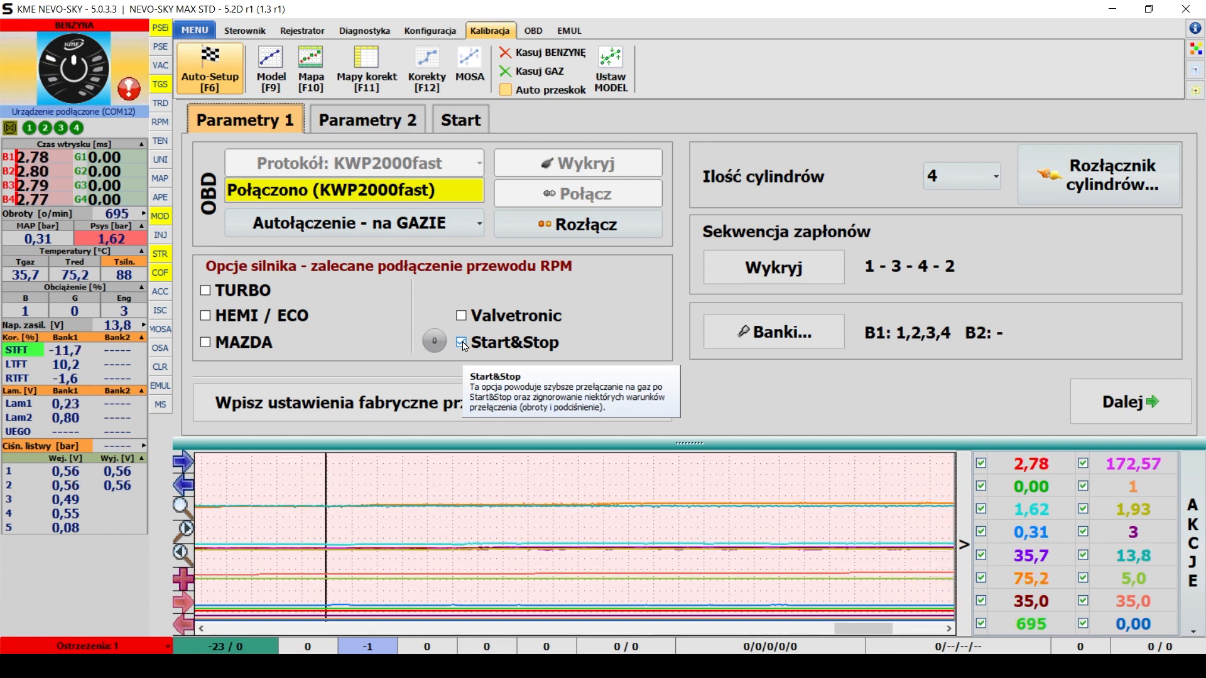
left_click(462, 343)
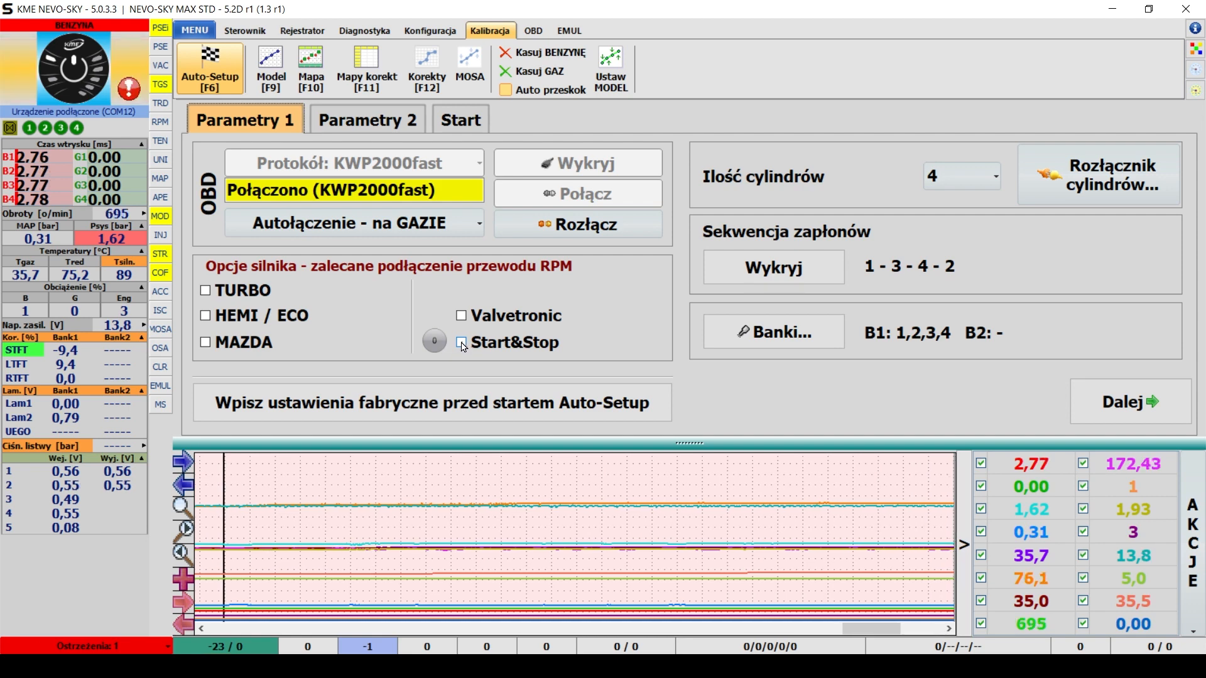
mouse_move(216, 353)
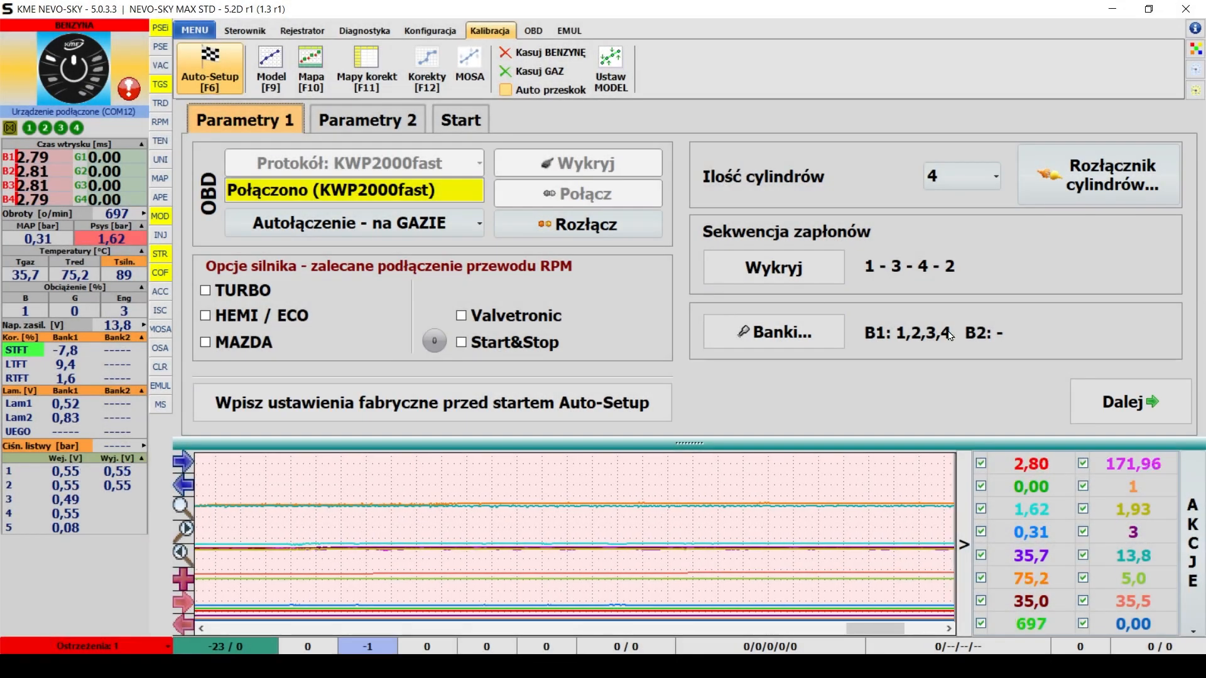
Continue to the second set of parameters, select LPG as the fuel type and accept the suggested working pressure of 1,0.
left_click(1133, 392)
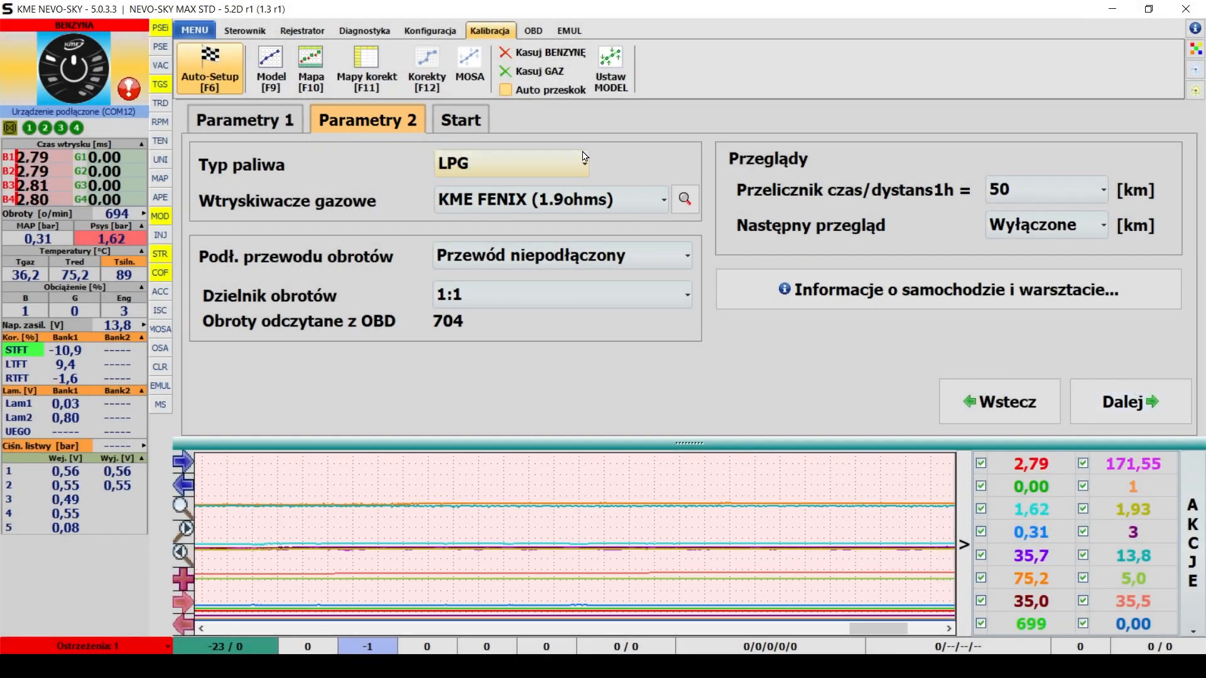
left_click(582, 158)
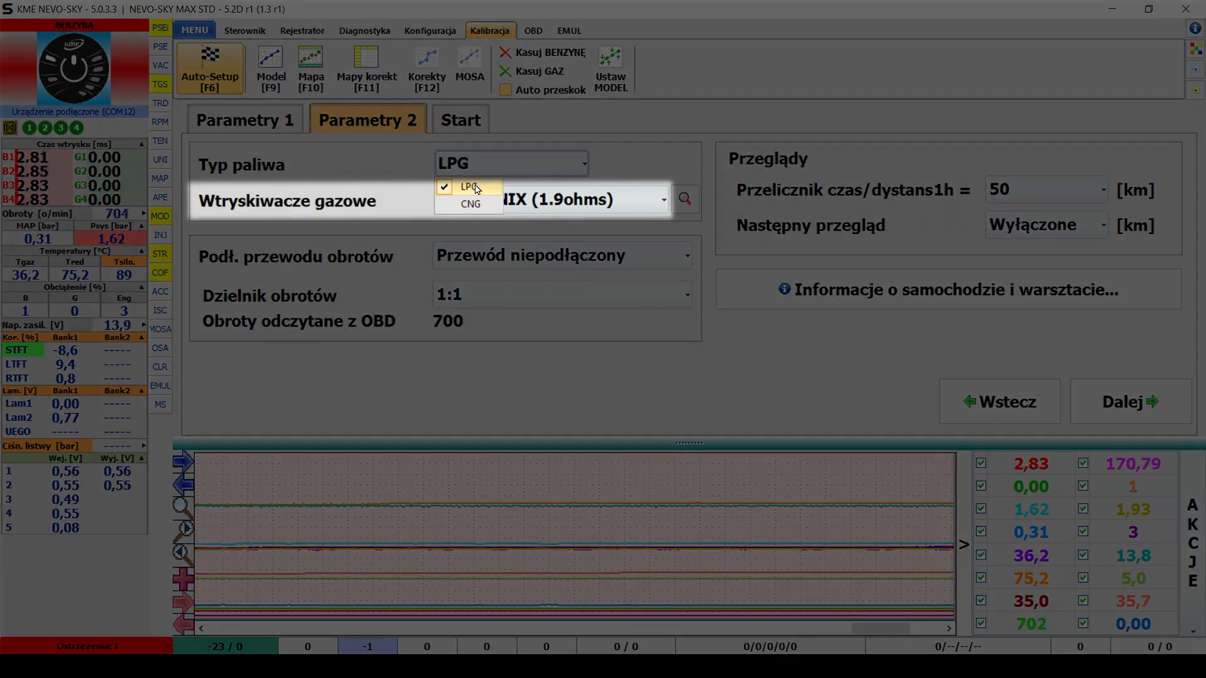
left_click(501, 187)
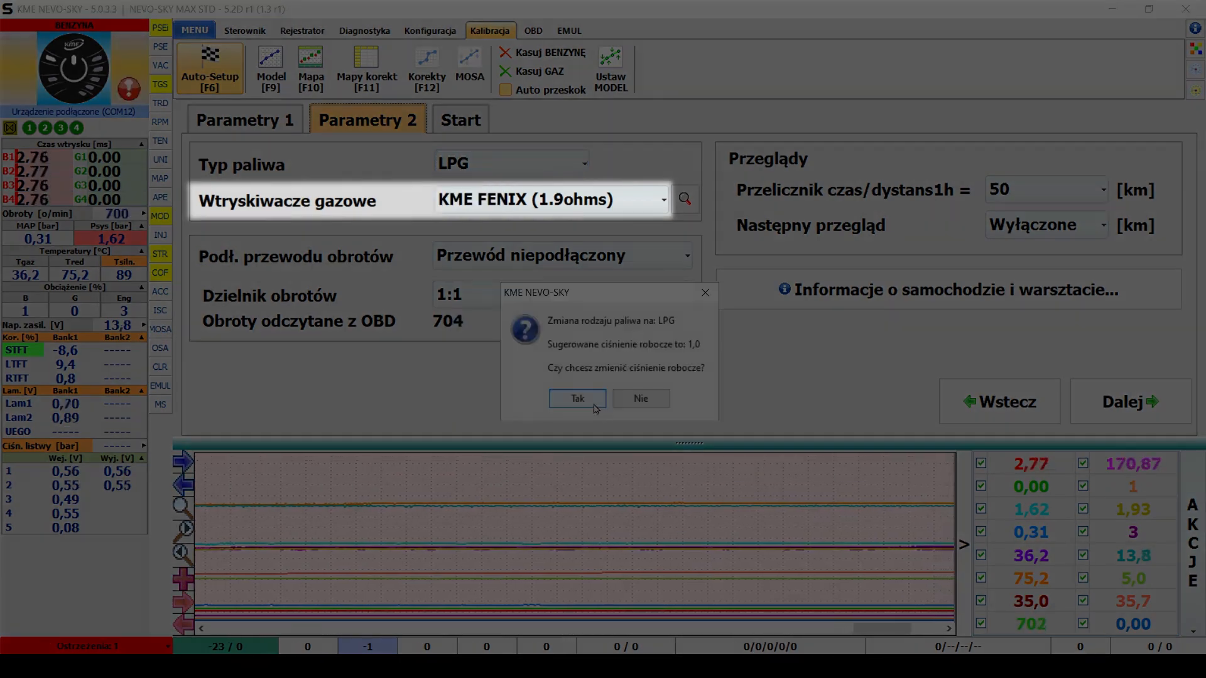
left_click(577, 398)
Examine the available gas injector models and preview the picture of the KME FENIX (1.9ohms) injector.
left_click(593, 206)
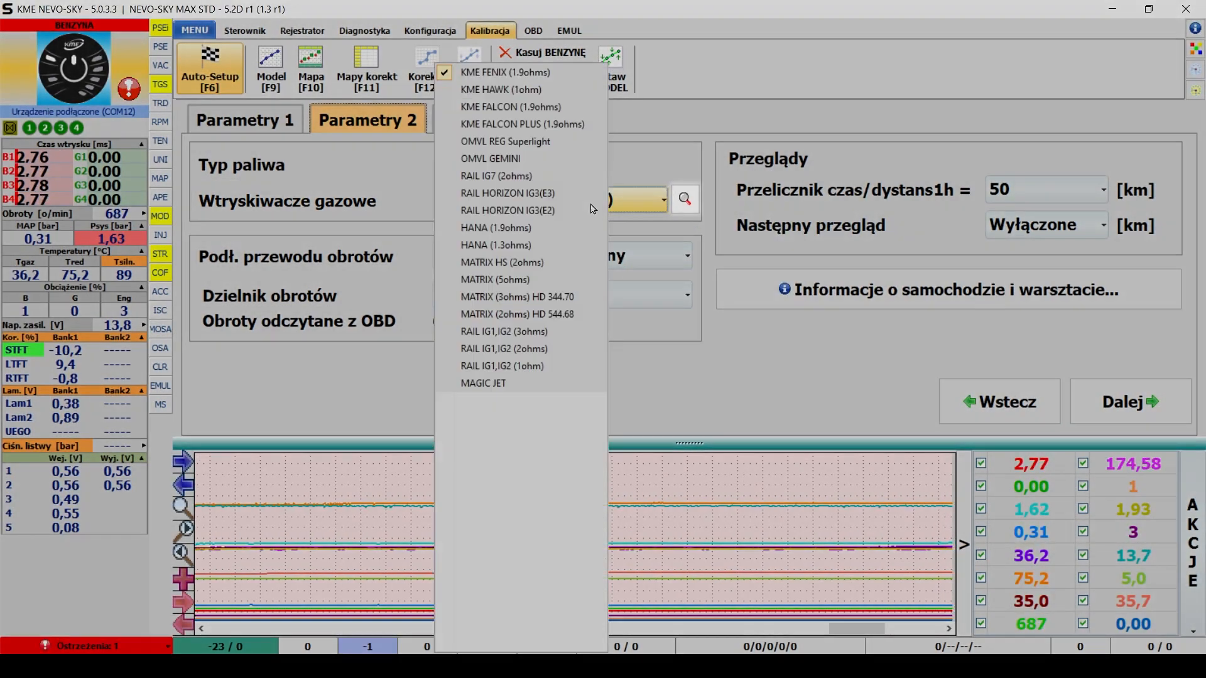
left_click(686, 199)
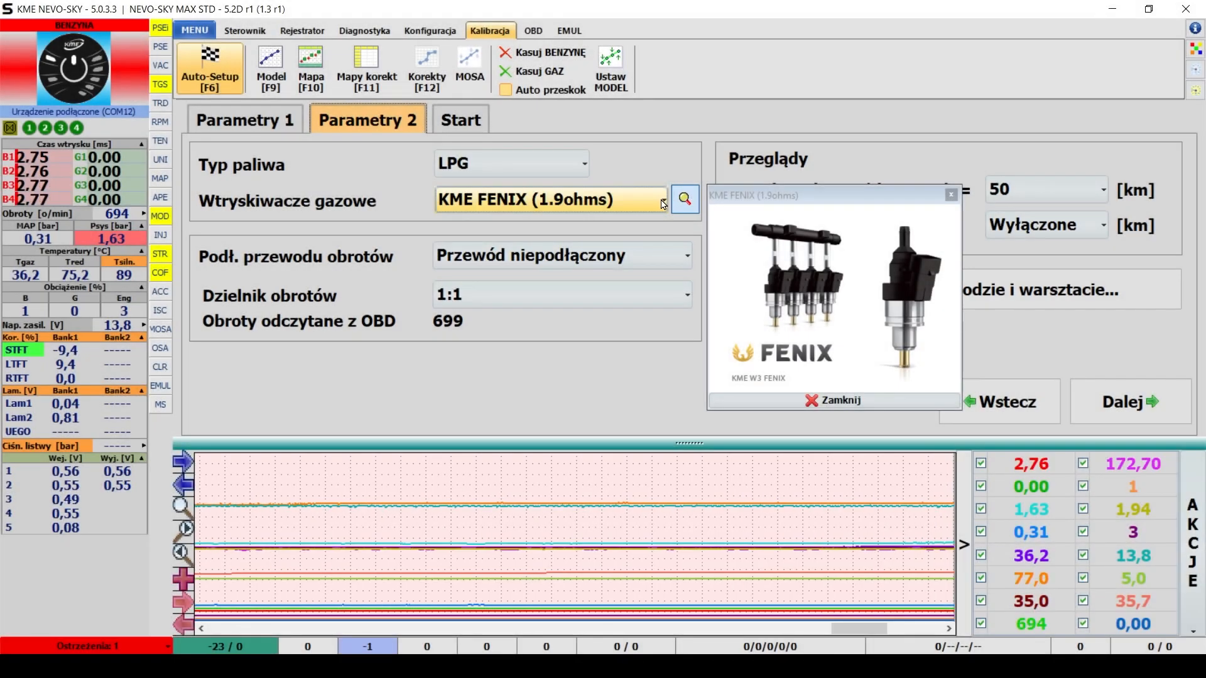
left_click(663, 201)
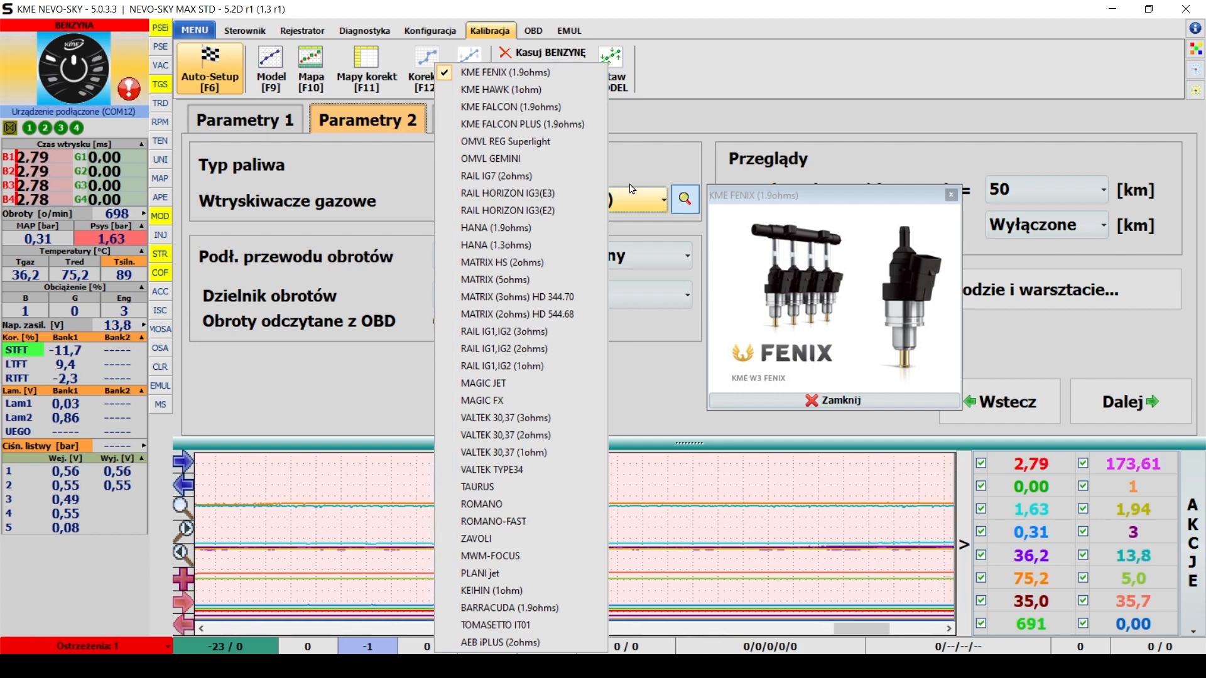
left_click(650, 171)
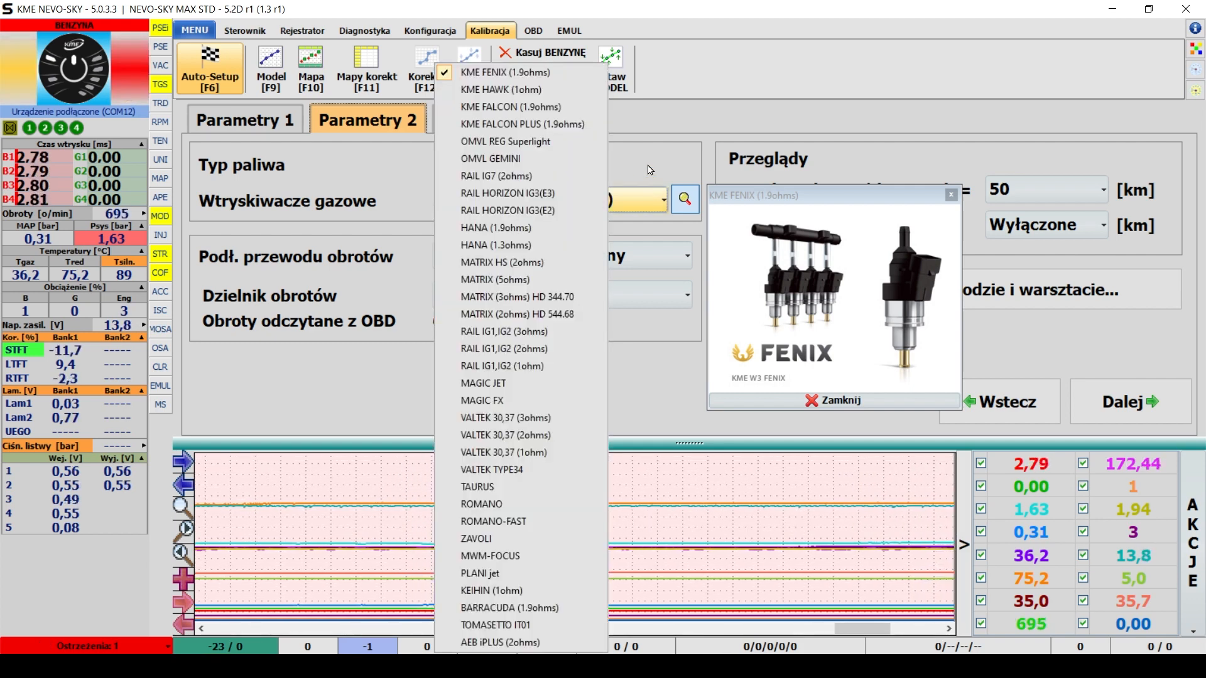
left_click(650, 171)
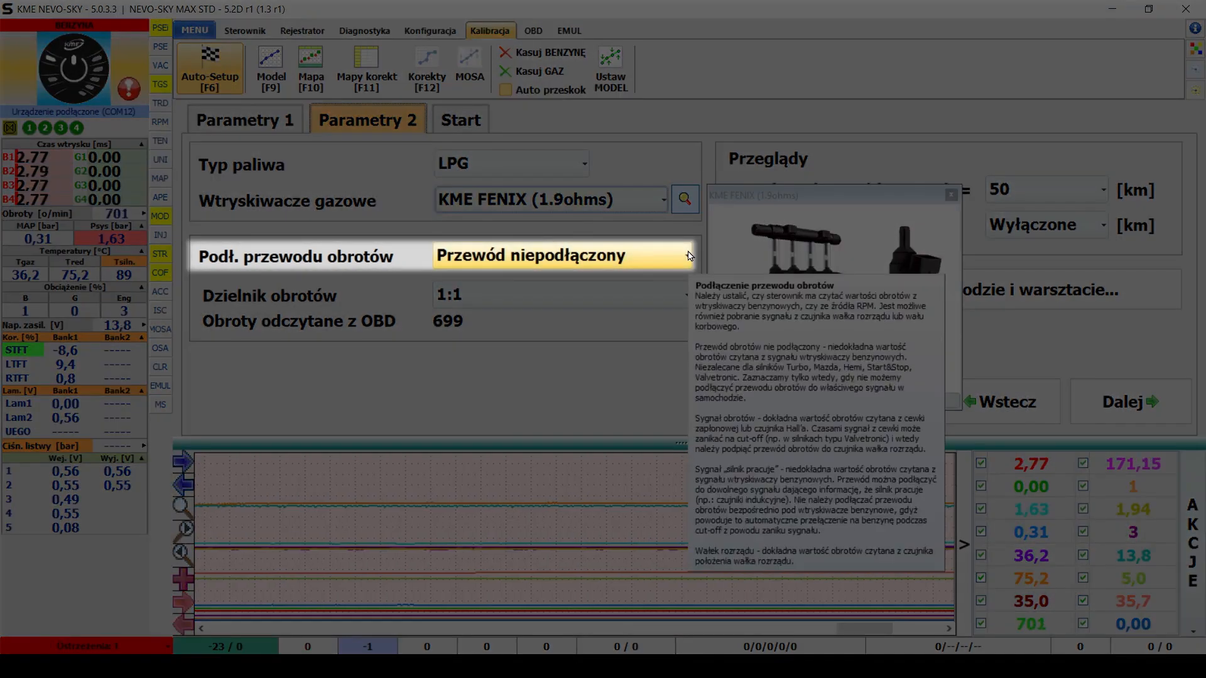
Set the RPM wire connection to "Sygnał obrotów" and the ignition system to "DIS - podwójna cewka (/2)".
left_click(689, 255)
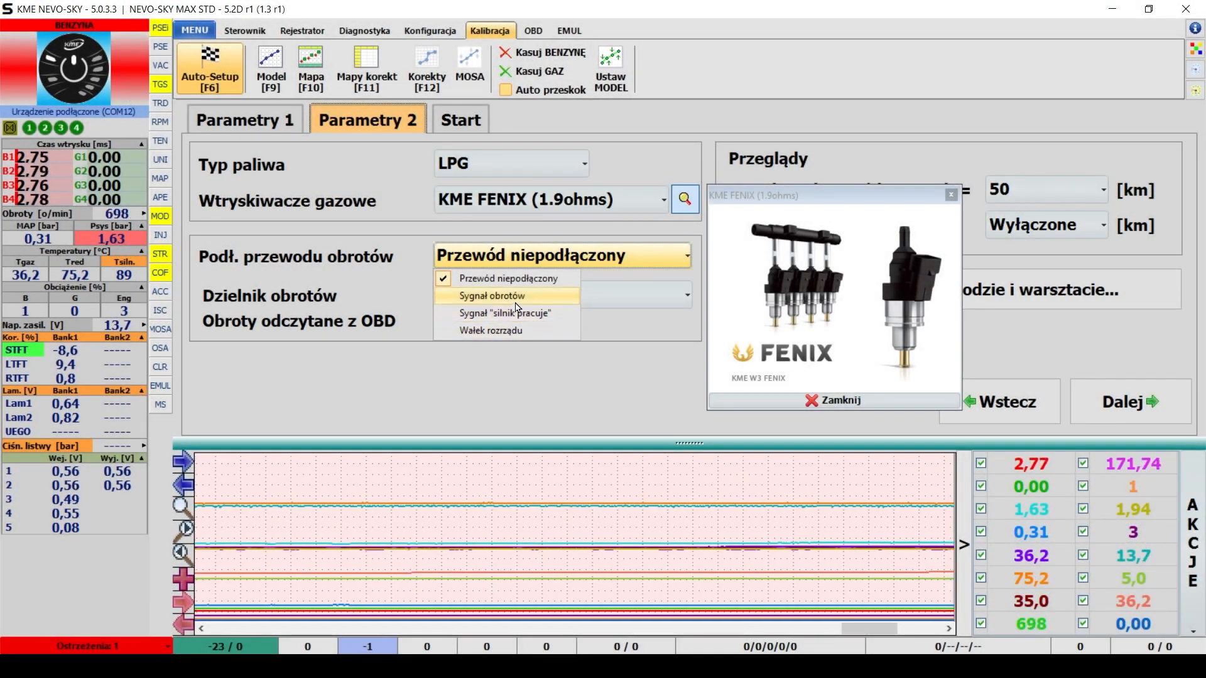
left_click(515, 301)
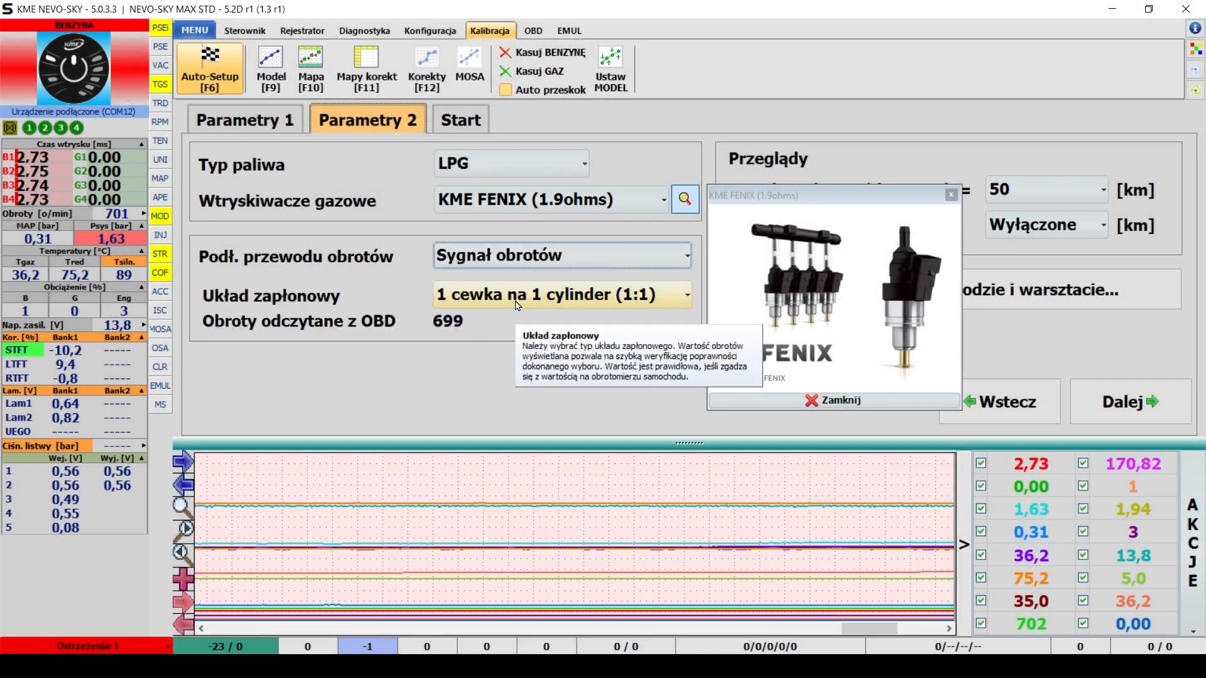
left_click(546, 301)
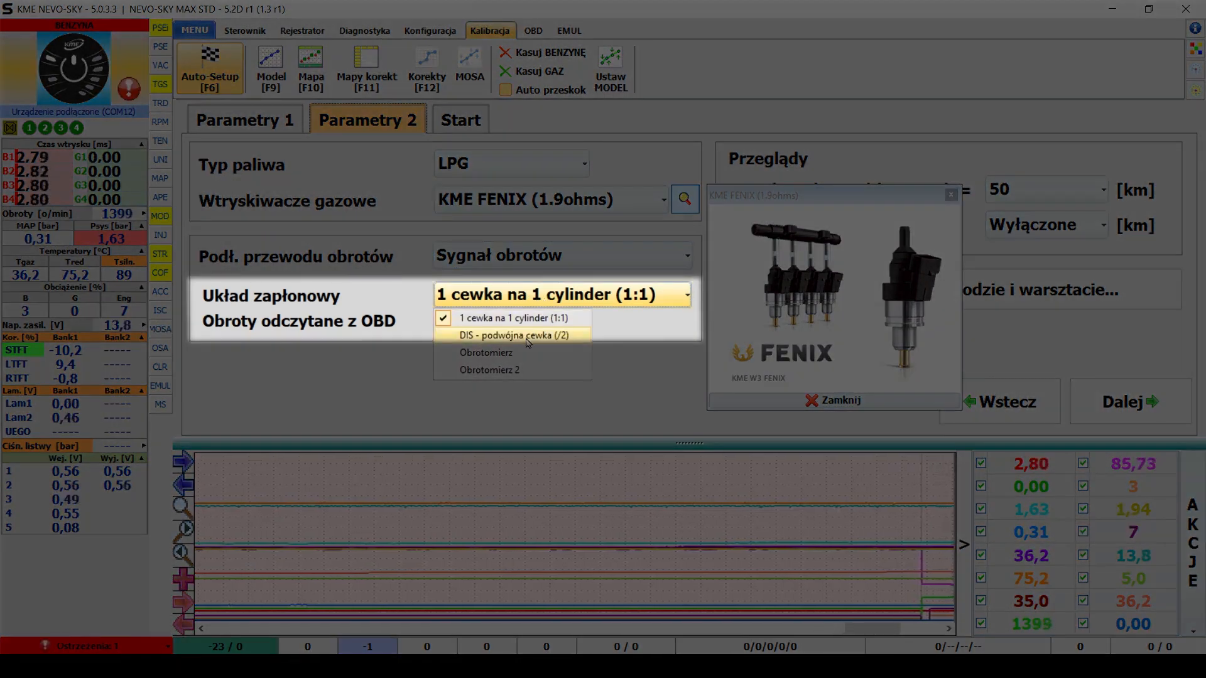
left_click(570, 341)
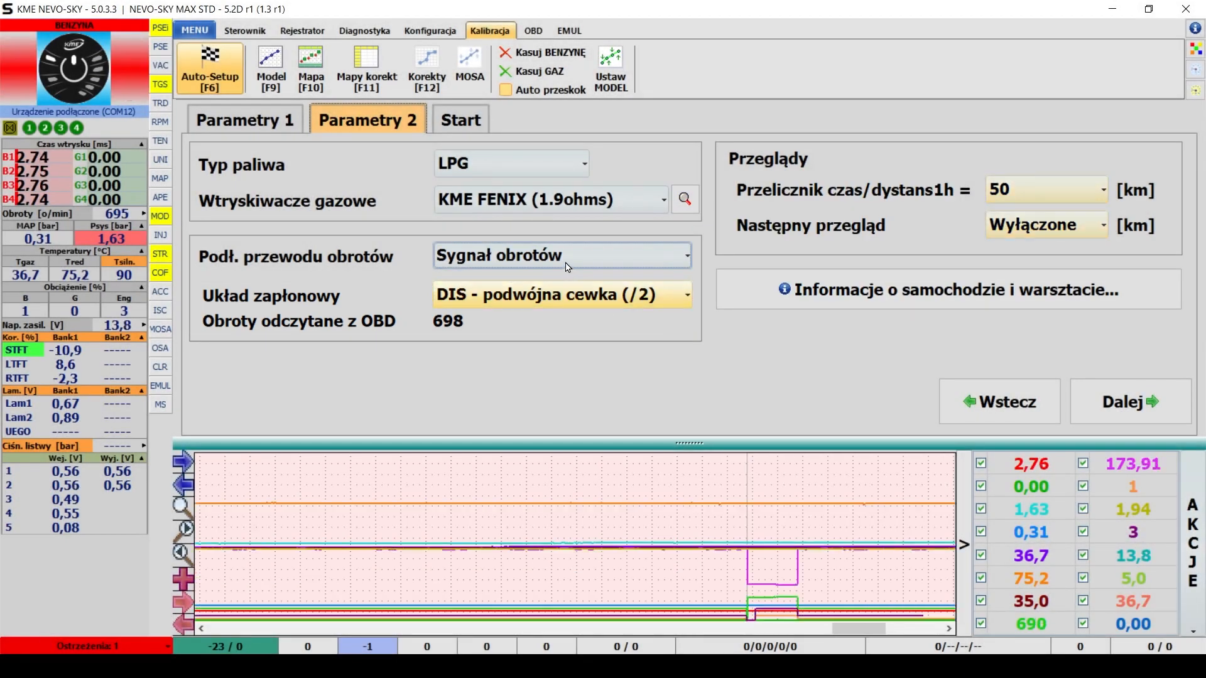
Change the RPM wire connection to the camshaft option "Wałek rozrządu".
left_click(567, 267)
left_click(524, 339)
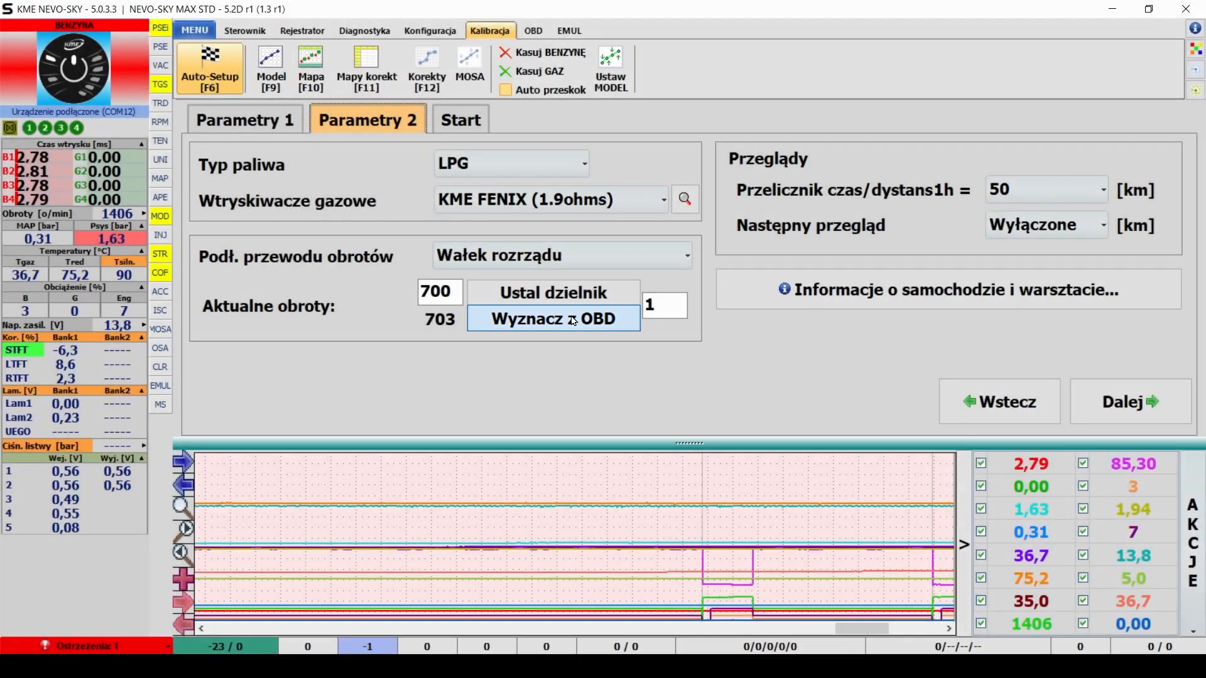
Determine the RPM divider from the value read over OBD, keeping the RPM wire connection on "Wałek rozrządu".
left_click(572, 319)
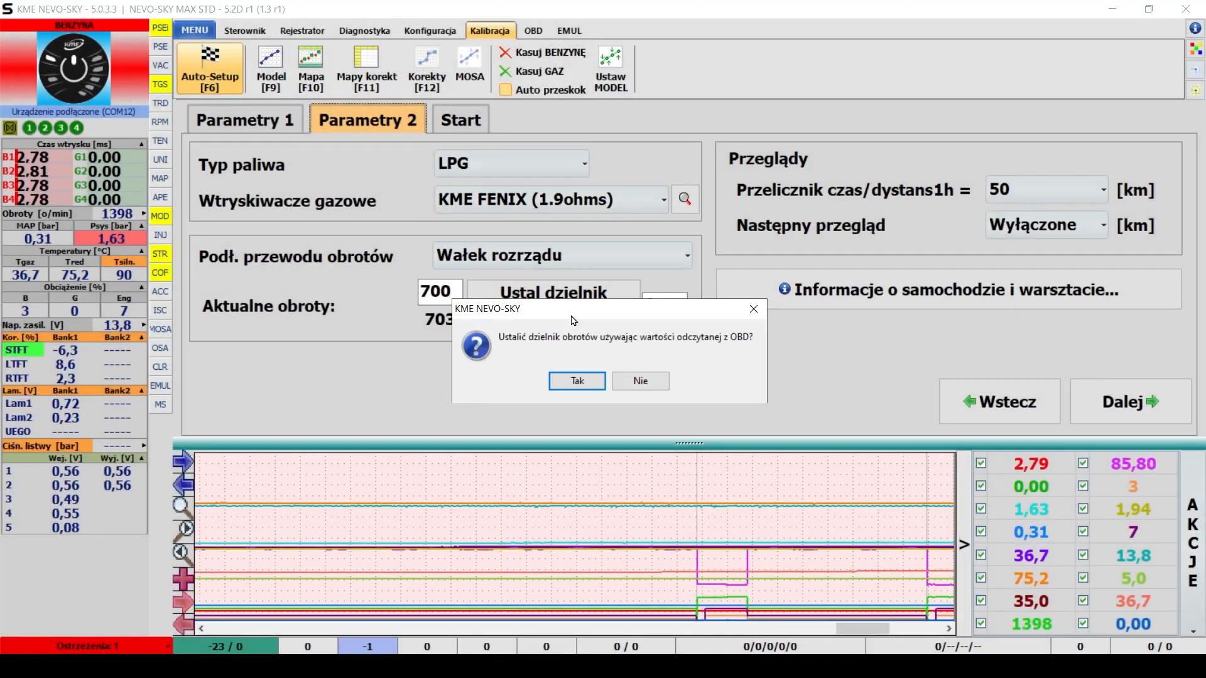
left_click(577, 382)
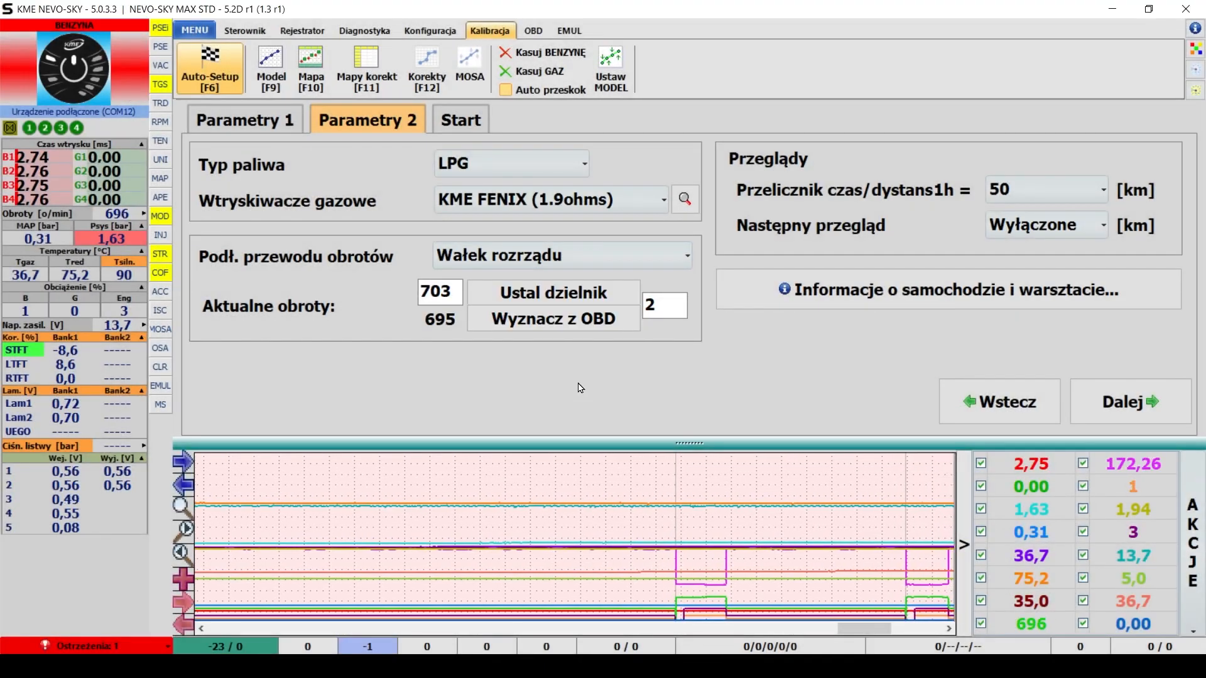
mouse_move(559, 255)
left_click(559, 255)
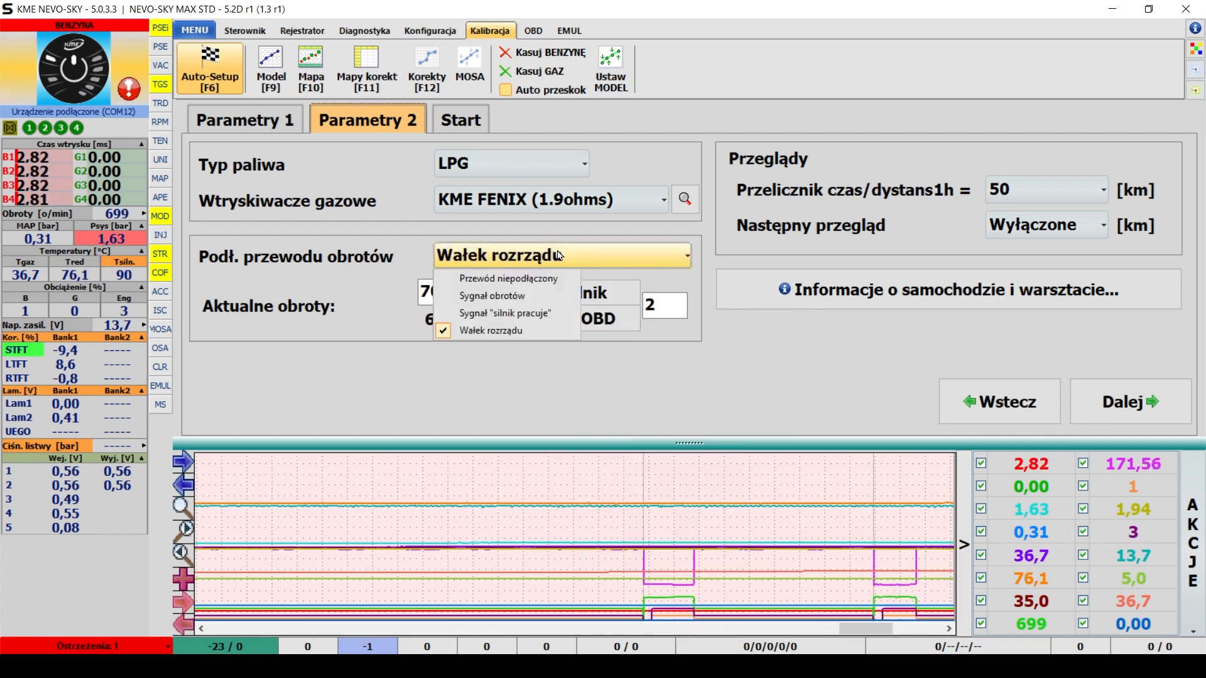
left_click(749, 391)
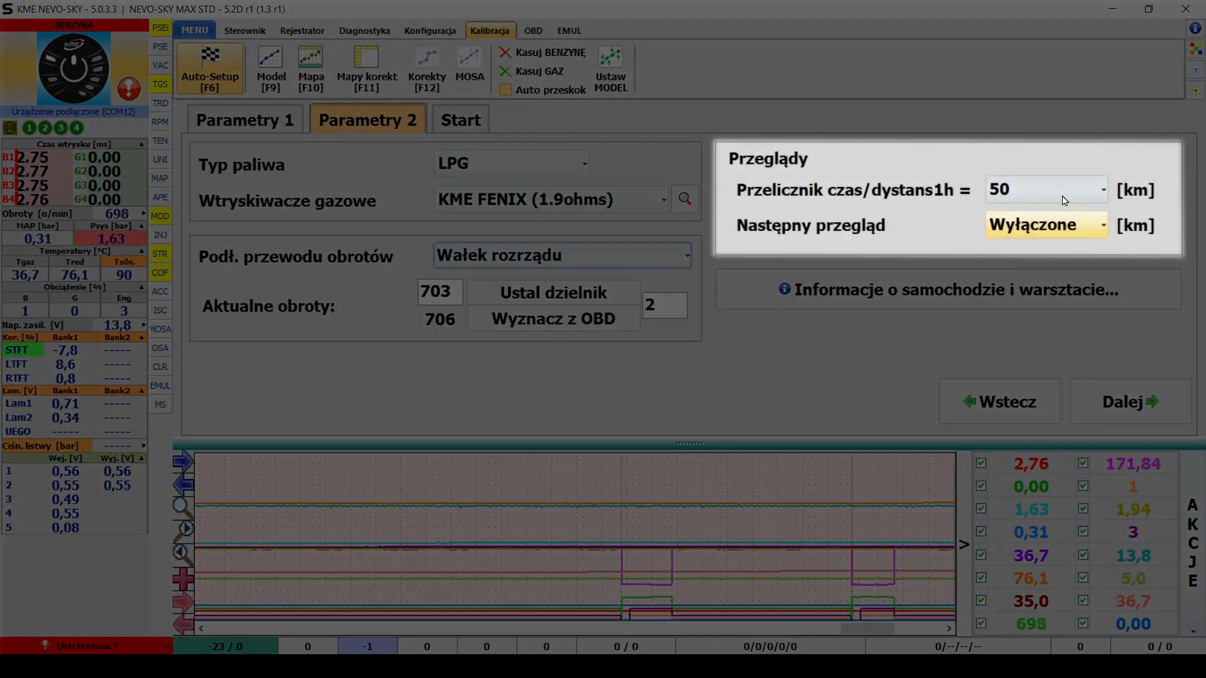
Keep the time/distance converter at 50 km per hour and set the next inspection to 1000 km.
left_click(1064, 197)
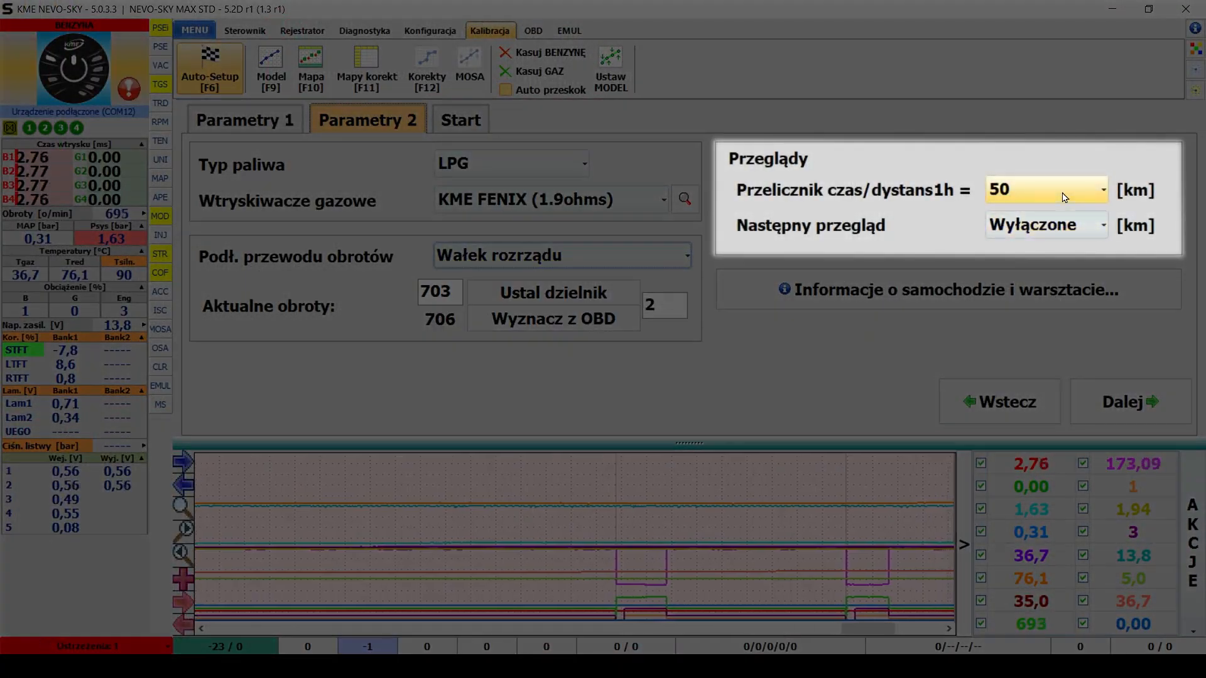
left_click(1065, 197)
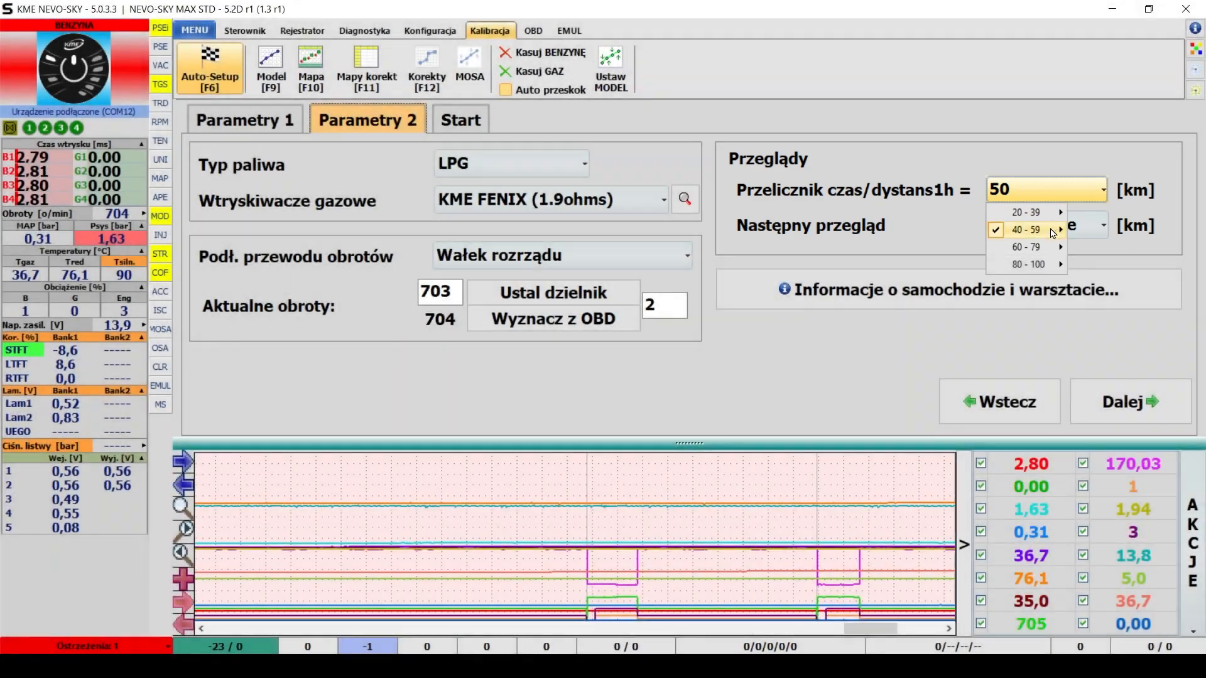
mouse_move(1053, 233)
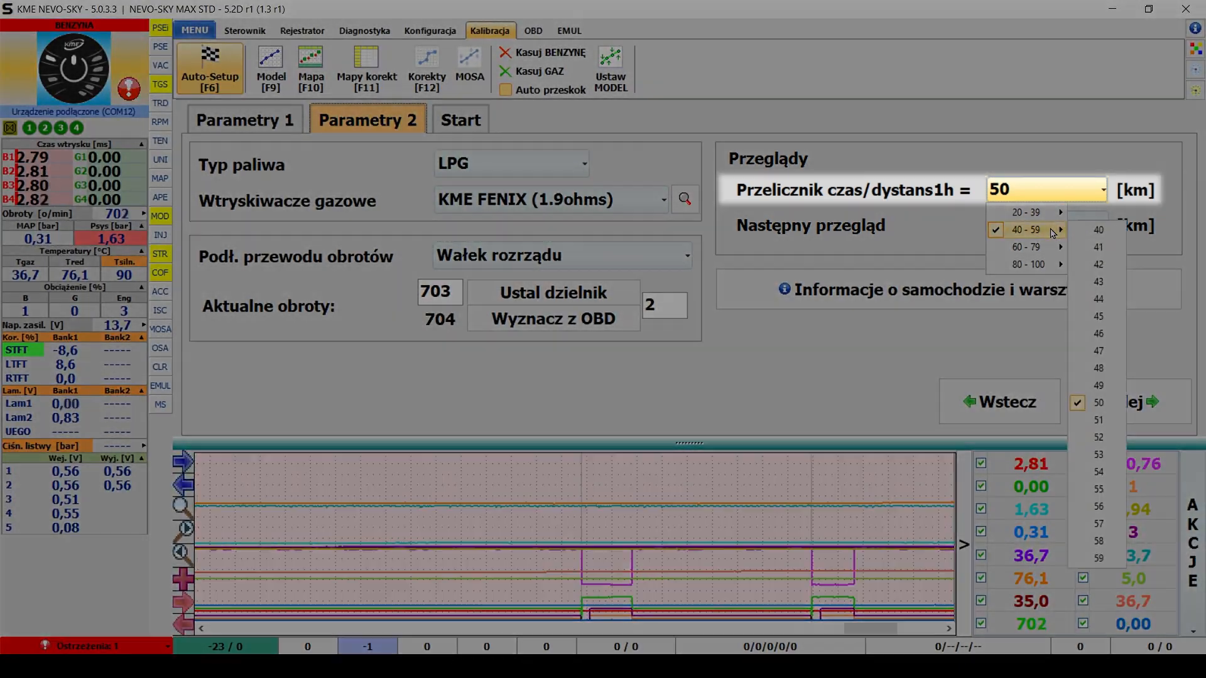
left_click(1064, 176)
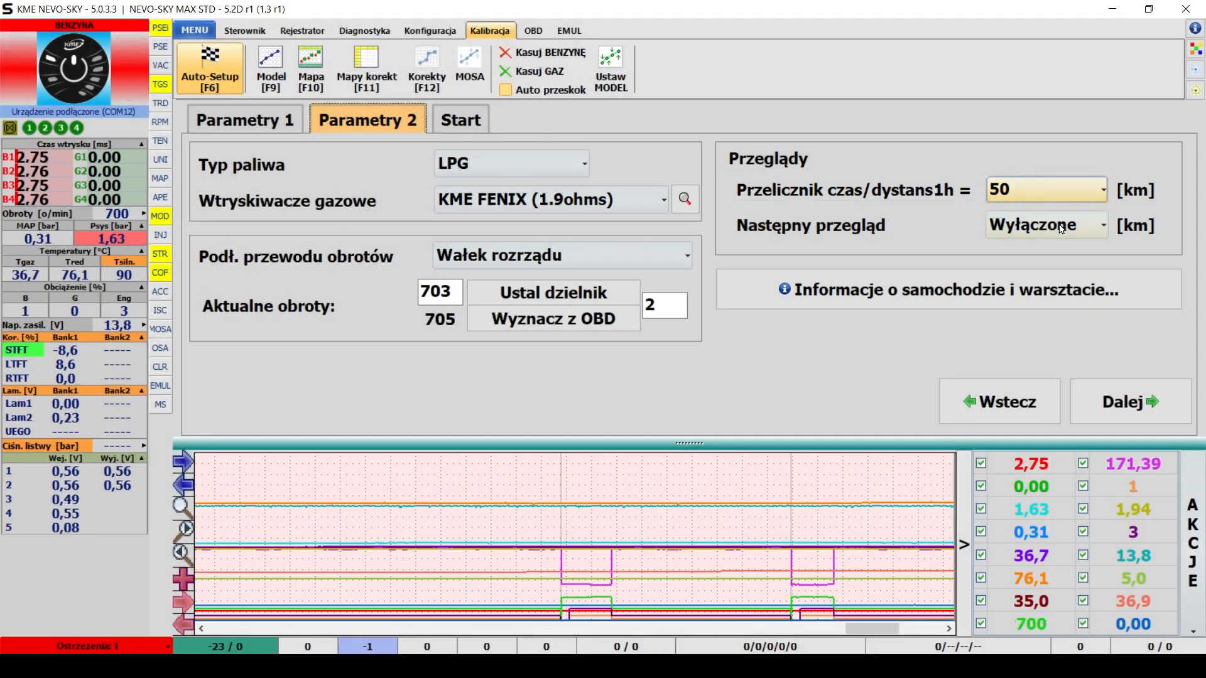
left_click(1062, 226)
left_click(1022, 267)
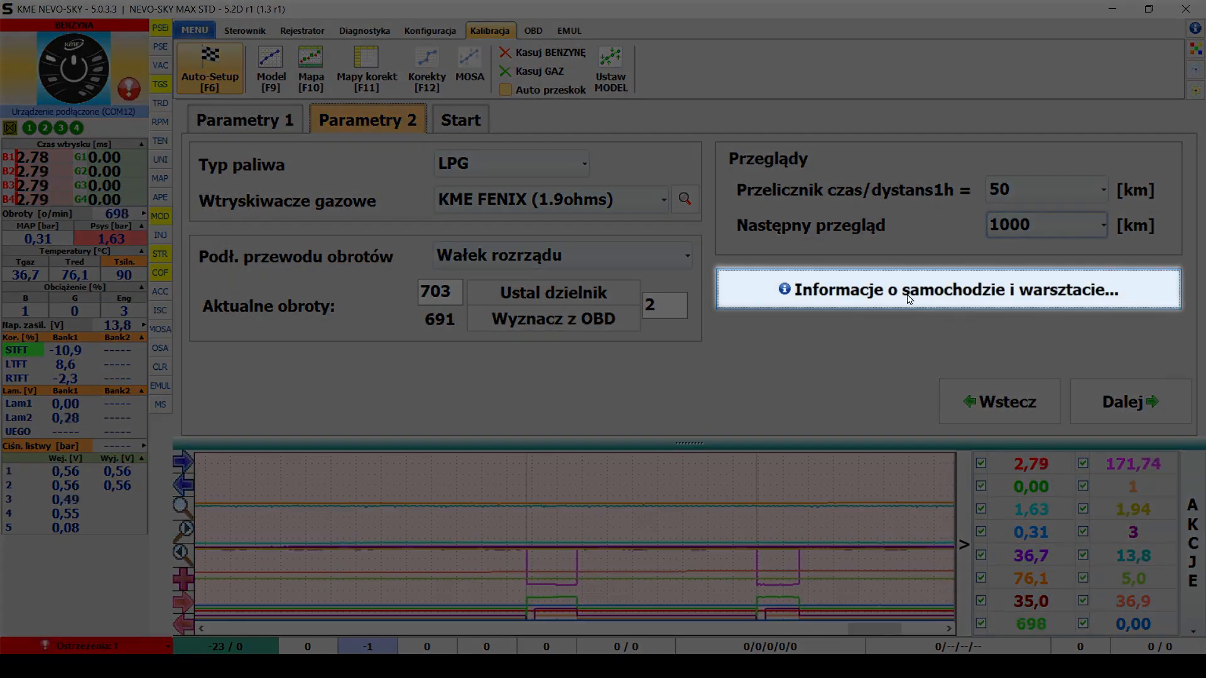
Fill in the car information with 76 kW, 1600 cm³, nozzle size 2,1 mm, year 2006 and SUZUKI LIANA, and load the saved workshop details.
left_click(914, 300)
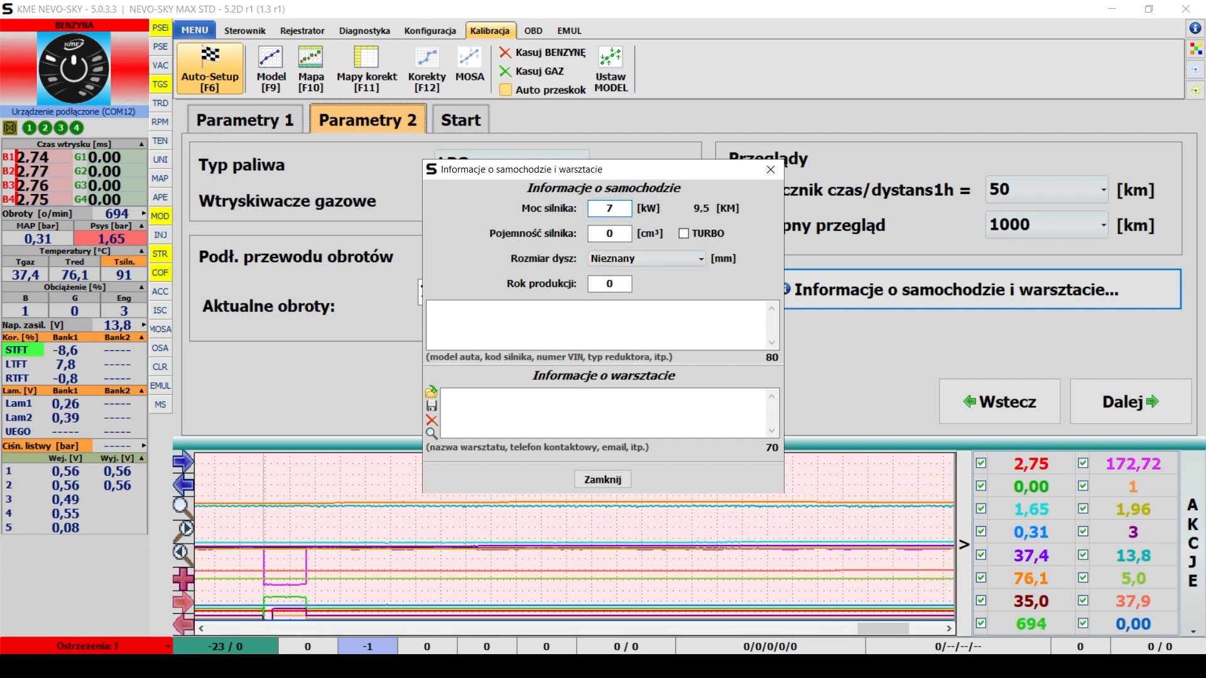
left_click(432, 393)
left_click(582, 378)
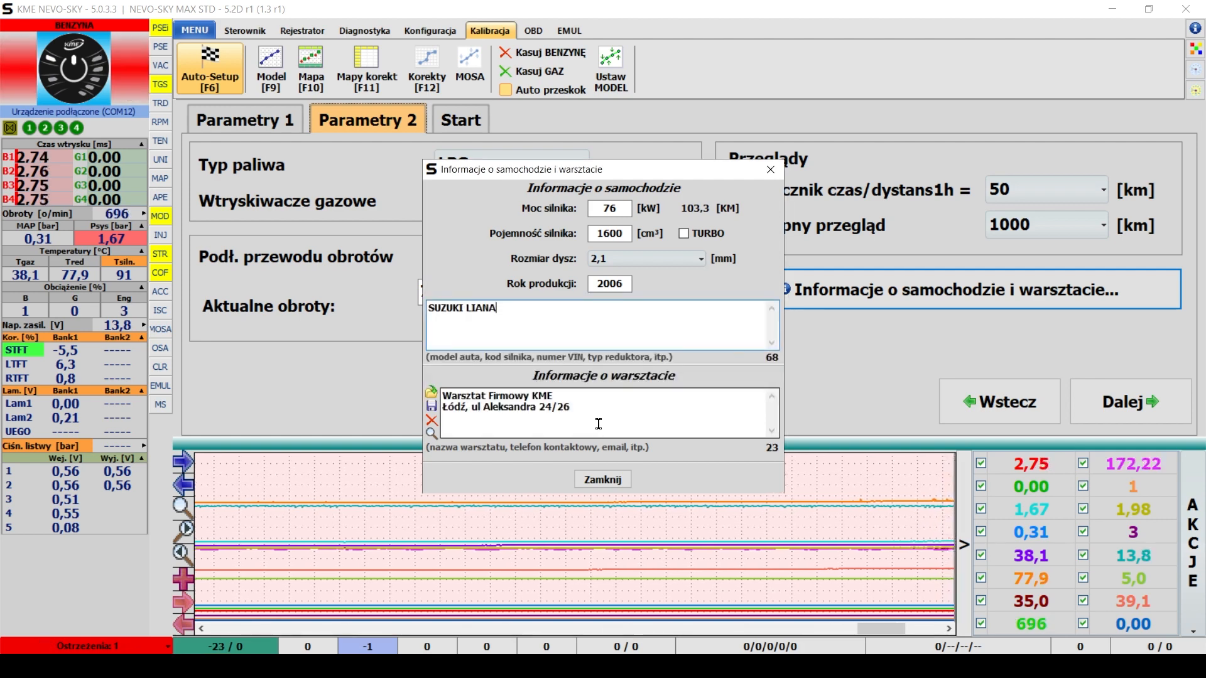
left_click(620, 481)
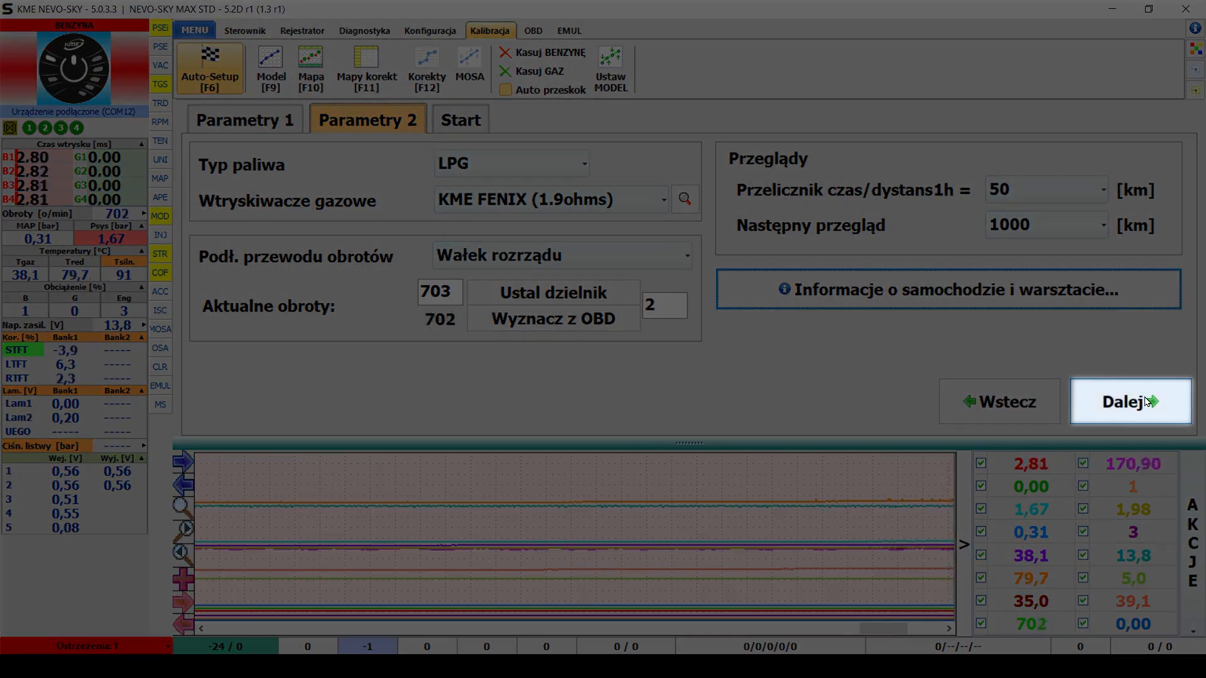
Run Auto-Setup with auto-configuration and auto-calibration, offset 1,3 ms and "Wszystkie cylindry jednocześnie" off, and continue to collecting map points.
left_click(1147, 402)
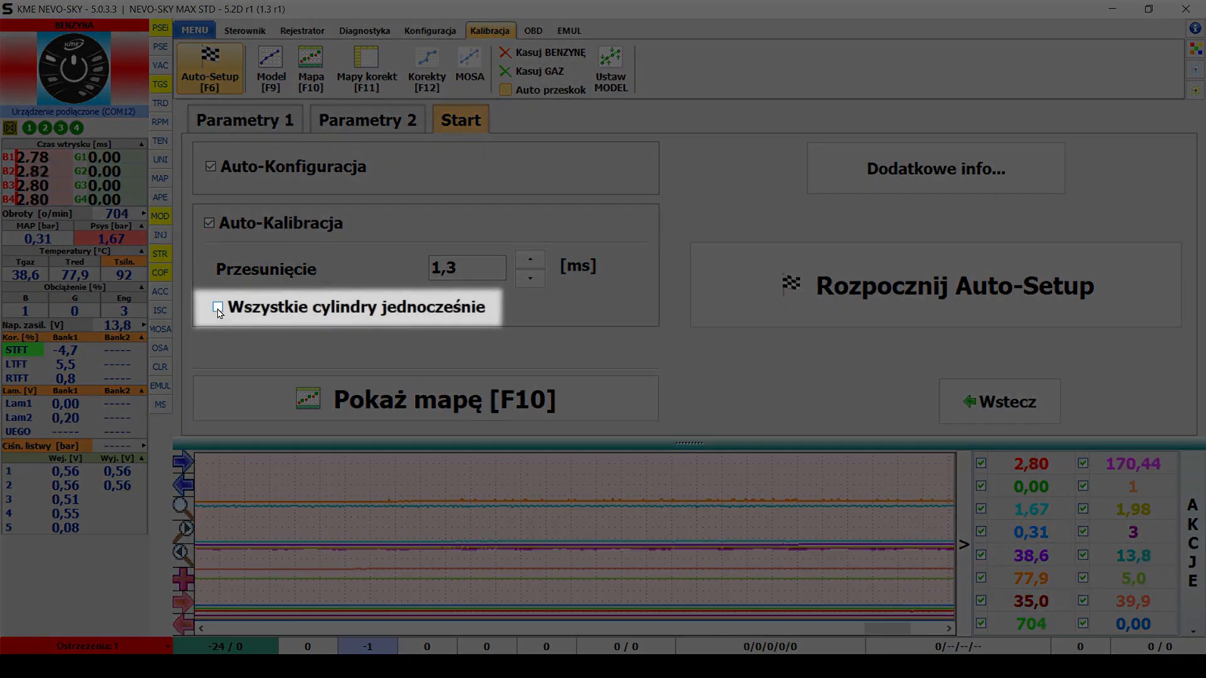
left_click(218, 307)
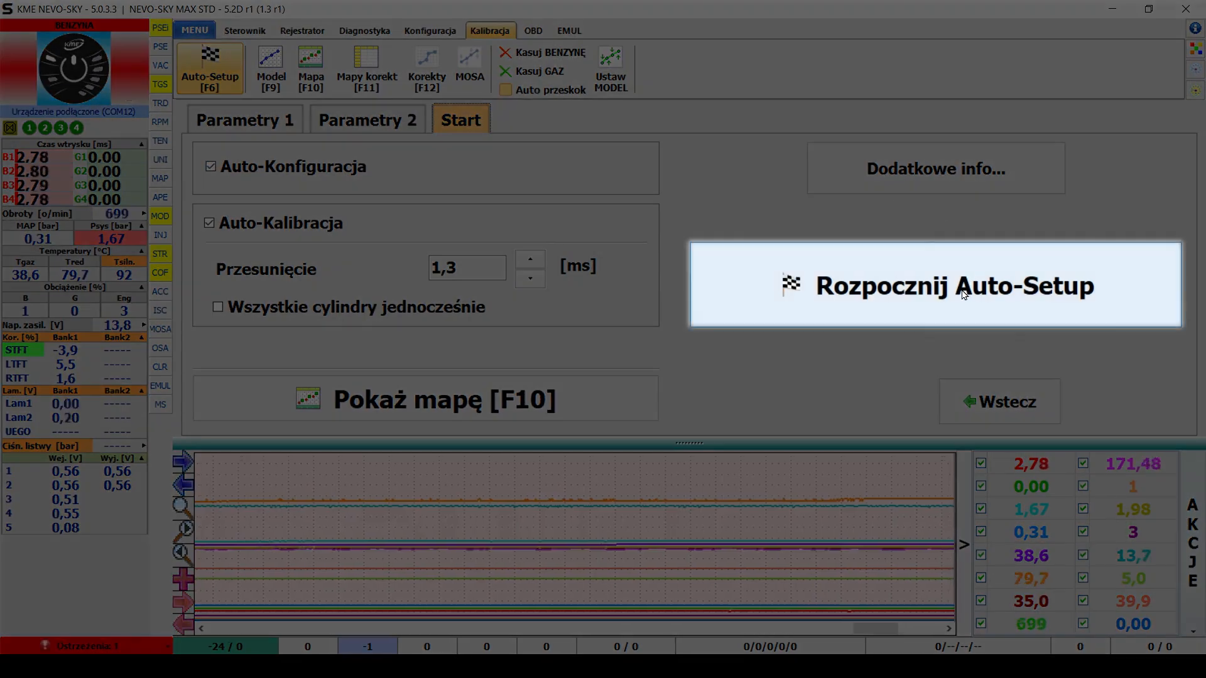
left_click(964, 294)
key("Return")
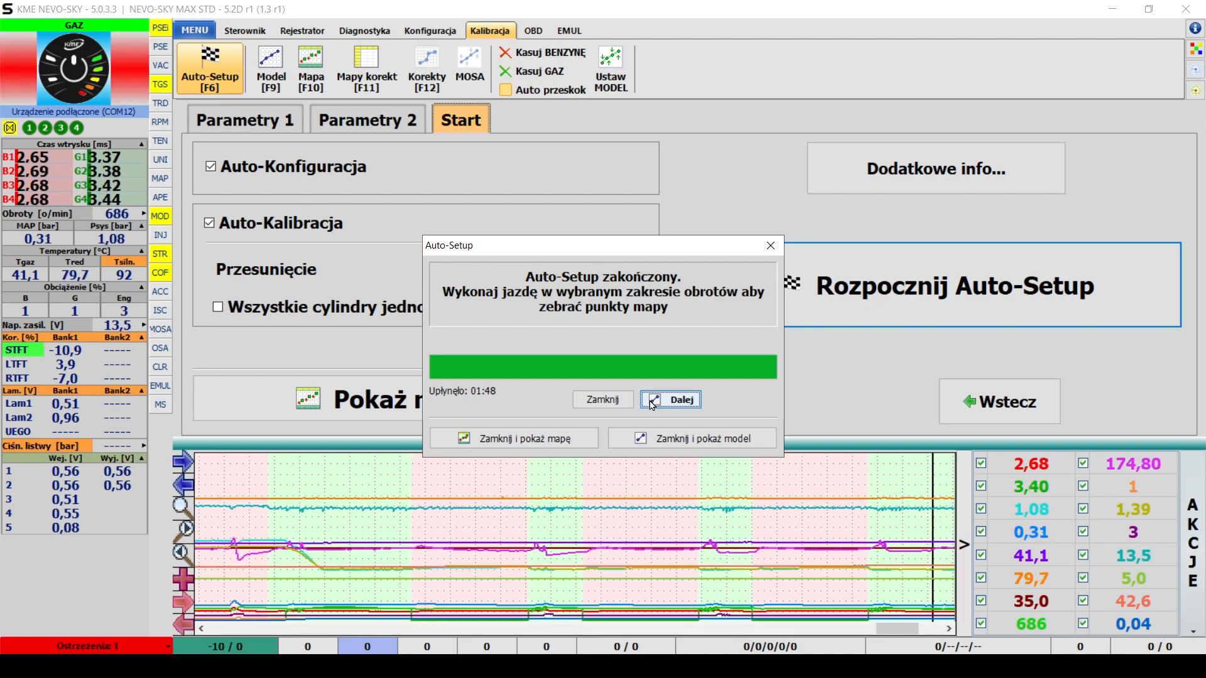
left_click(671, 400)
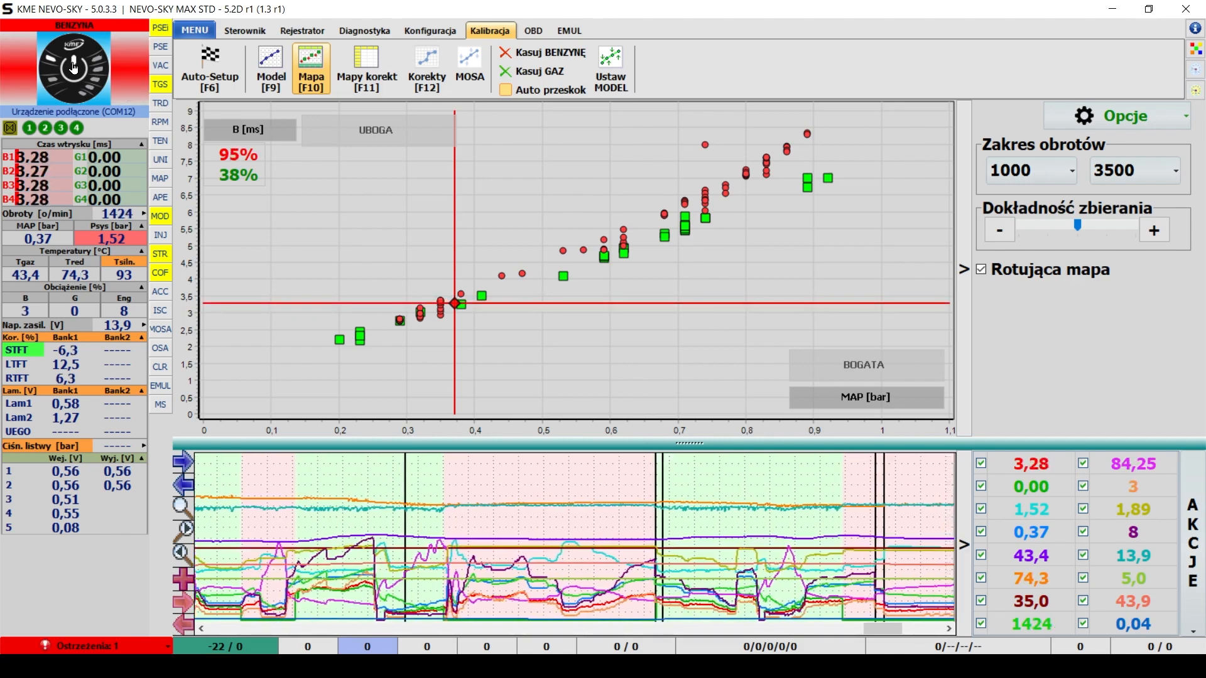
Switch the engine to gas to collect the gas map, and set the model from the collected points, clearing the gas map.
left_click(74, 67)
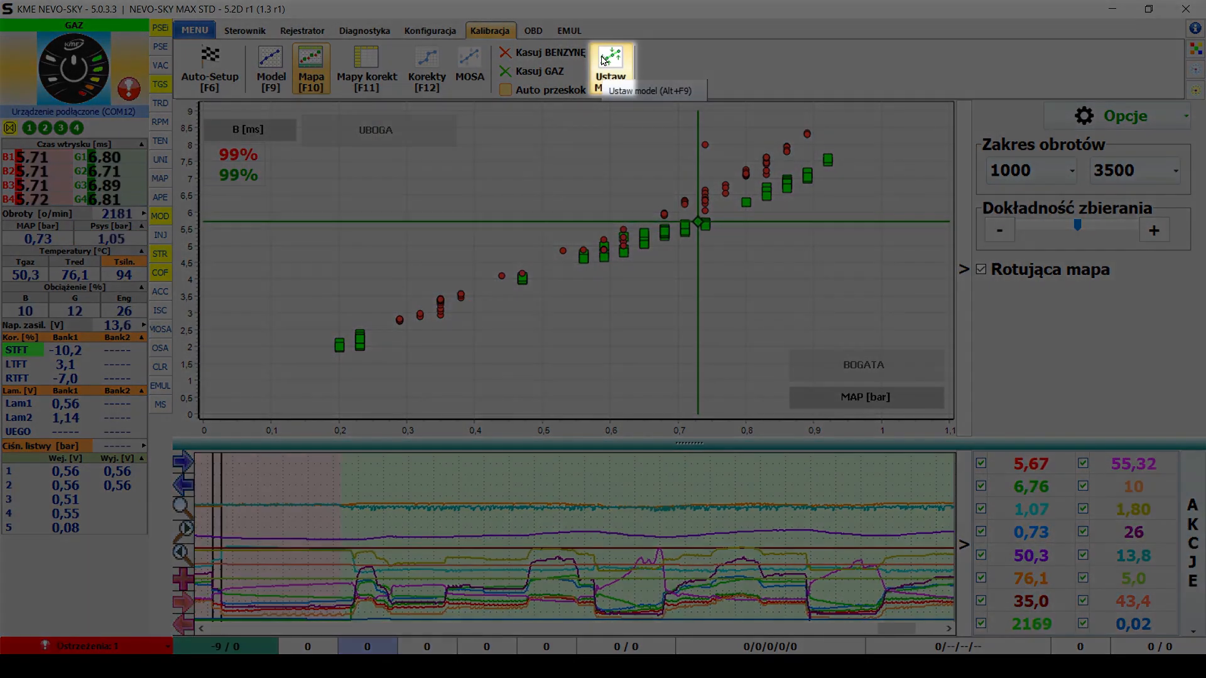
left_click(602, 60)
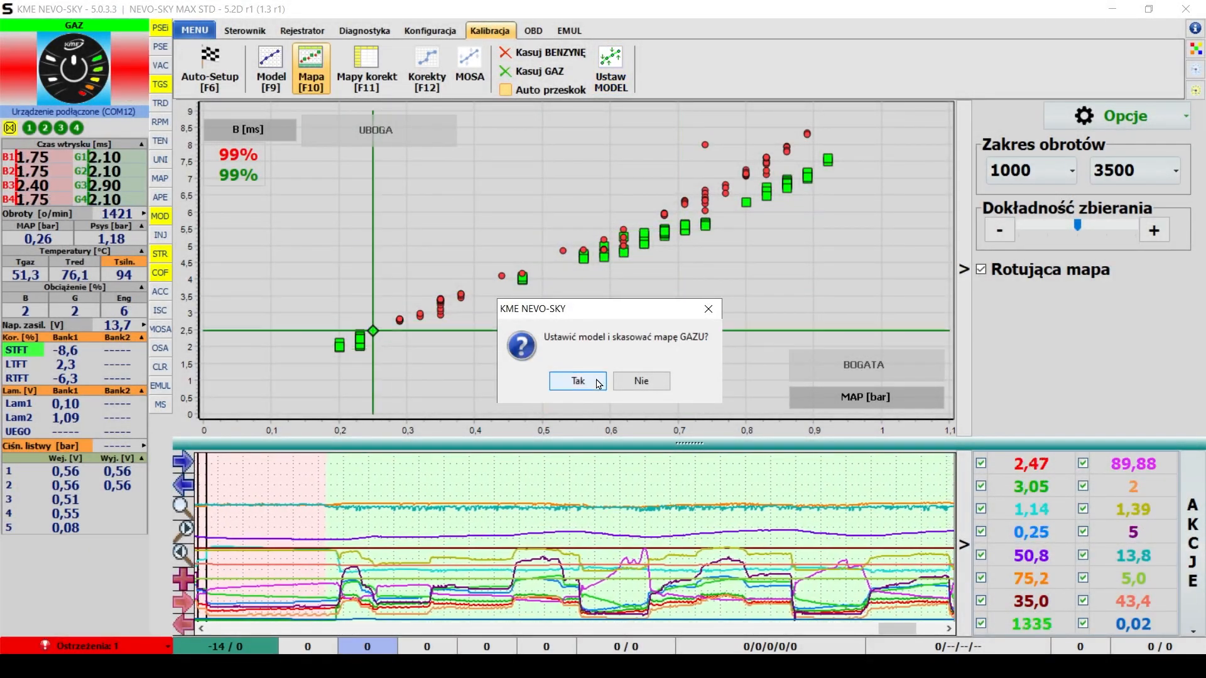
left_click(589, 382)
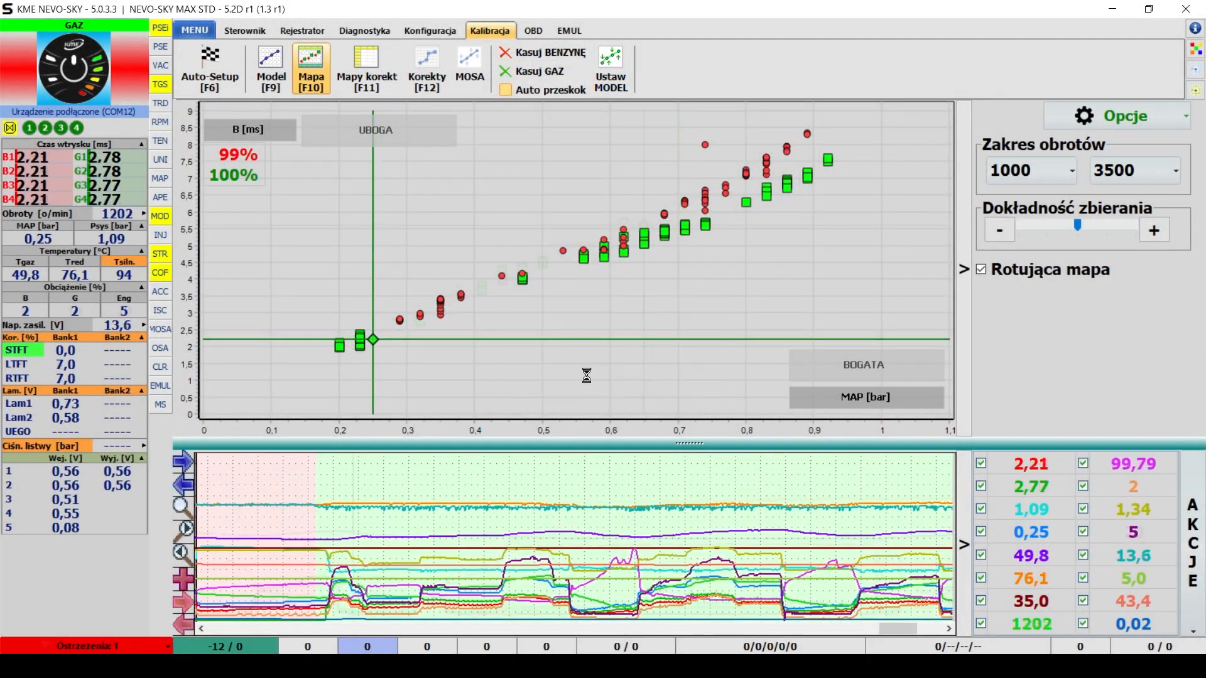